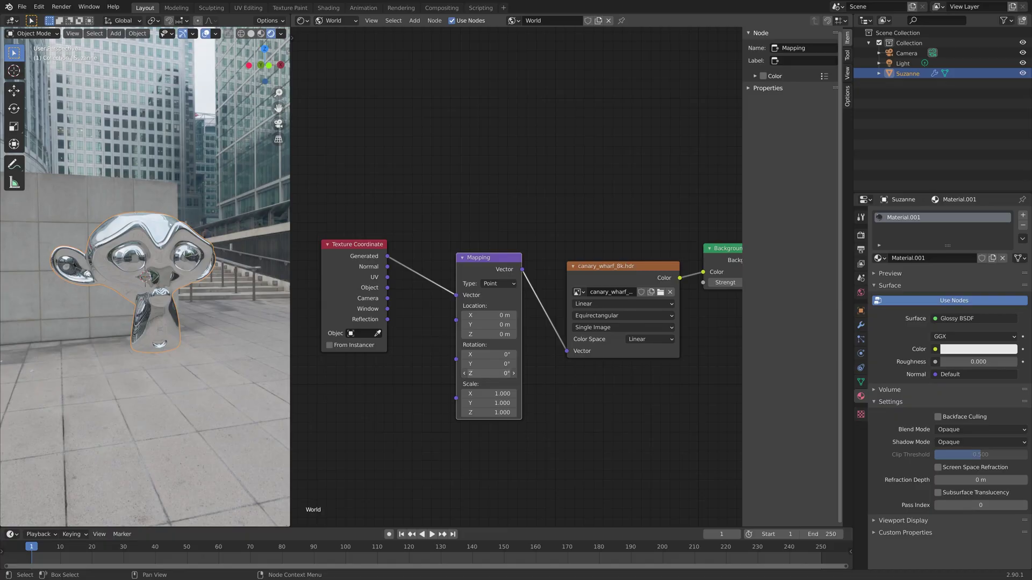
Set the Mapping node's Z rotation to 71.3° and return its Y rotation to 0°.
{"action": "mouse_move", "coordinate": [488, 373]}
{"action": "left_mouse_down"}
{"action": "mouse_move", "coordinate": [479, 360]}
{"action": "mouse_move", "coordinate": [613, 364]}
{"action": "left_mouse_up"}
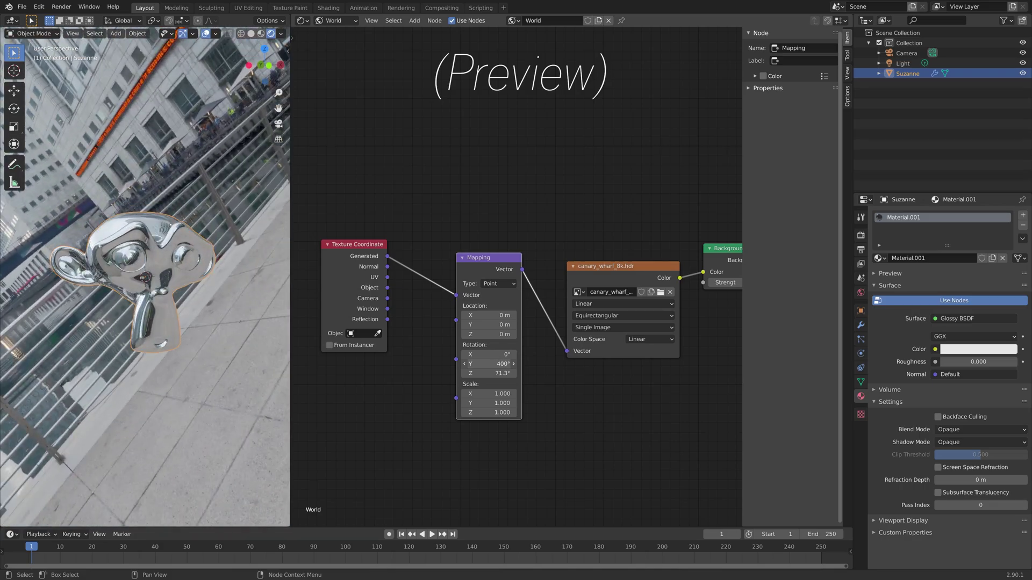
{"action": "left_click_drag", "start_coordinate": [503, 364], "coordinate": [490, 355]}
{"action": "type", "text": "0"}
{"action": "key", "text": "Return"}
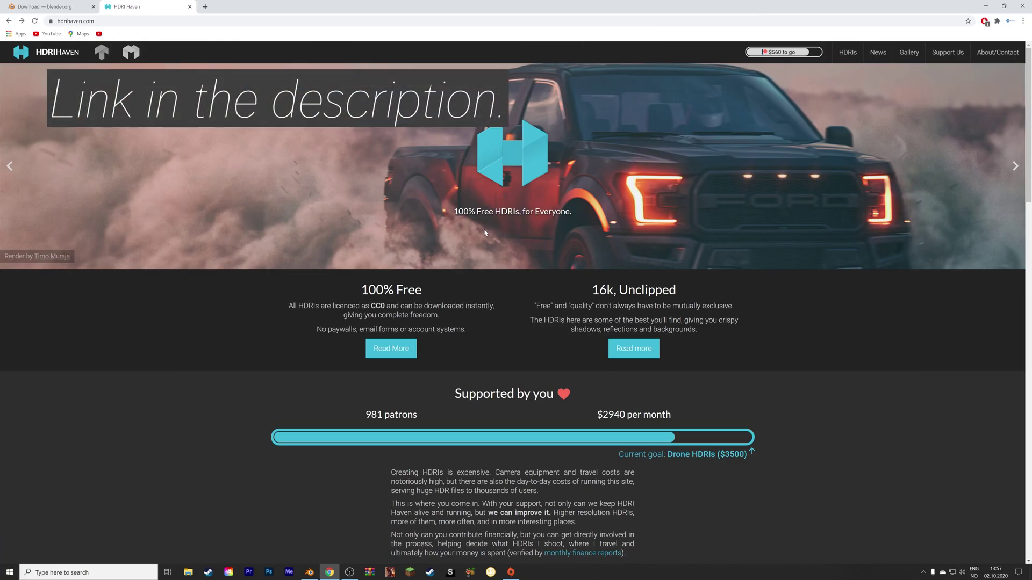
{"action": "scroll", "coordinate": [485, 232], "scroll_direction": "down", "scroll_amount": 1}
{"action": "scroll", "coordinate": [485, 234], "scroll_direction": "down", "scroll_amount": 2}
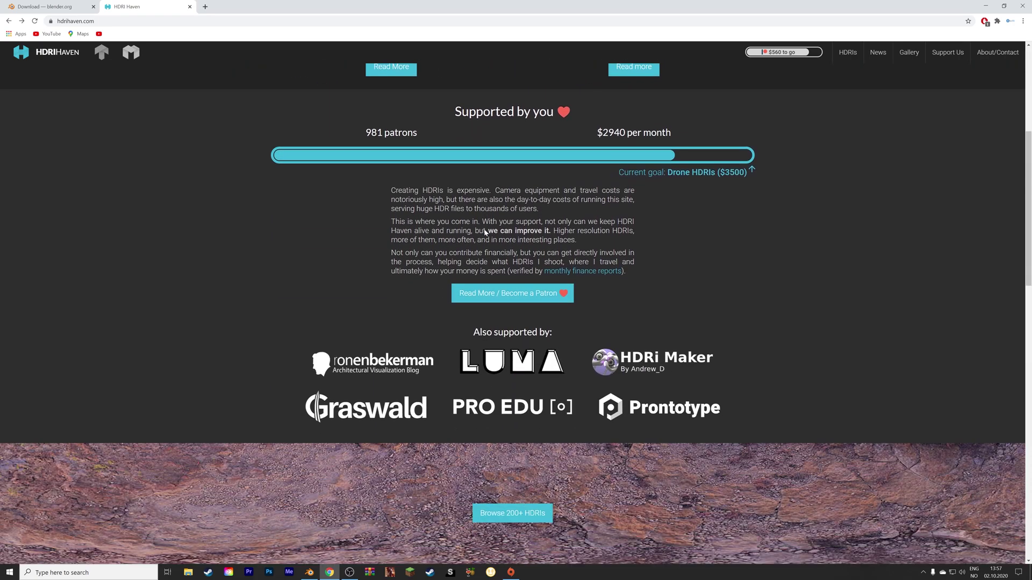
{"action": "scroll", "coordinate": [485, 242], "scroll_direction": "down", "scroll_amount": 2}
{"action": "scroll", "coordinate": [486, 255], "scroll_direction": "down", "scroll_amount": 1}
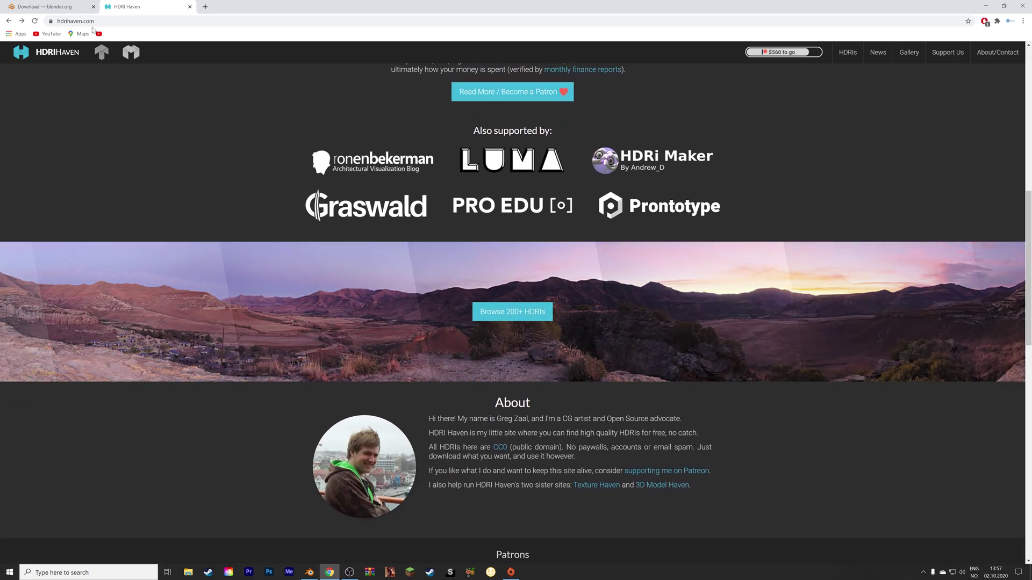
Browse the full HDRI listing filtered to the Urban category to find Canary Wharf.
{"action": "left_click", "coordinate": [491, 315]}
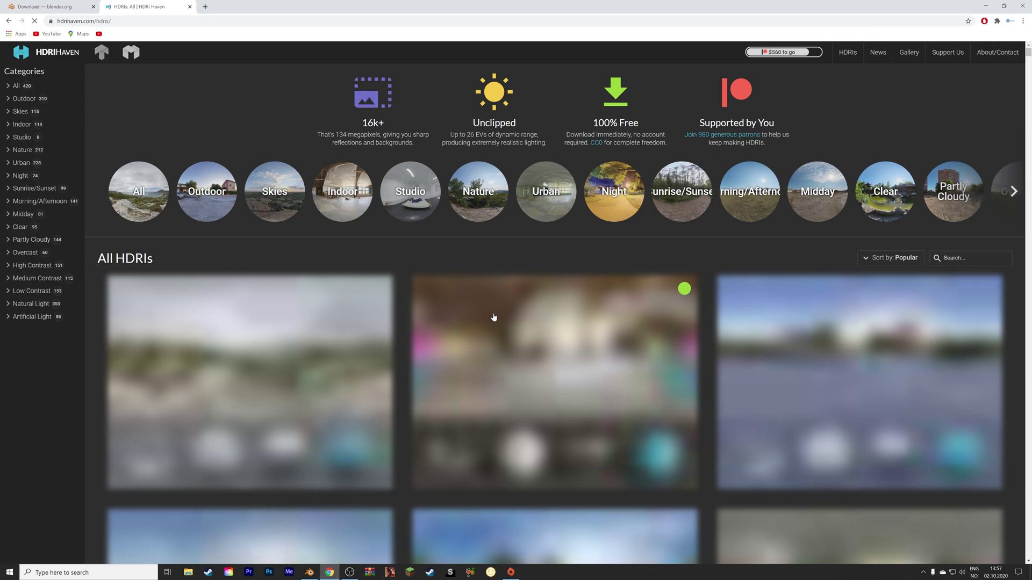
{"action": "scroll", "coordinate": [407, 262], "scroll_direction": "down", "scroll_amount": 4}
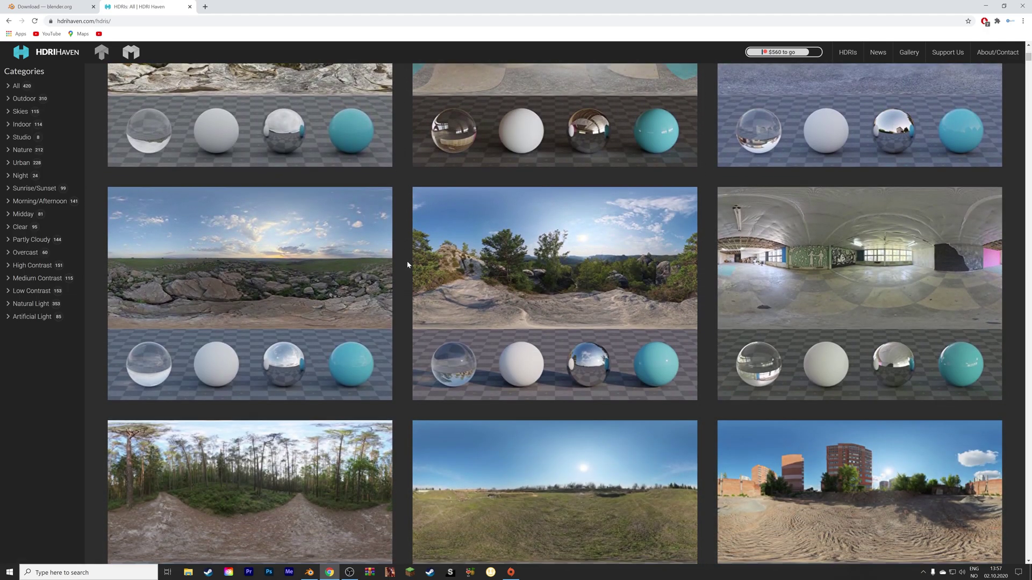
{"action": "scroll", "coordinate": [407, 264], "scroll_direction": "down", "scroll_amount": 4}
{"action": "scroll", "coordinate": [407, 265], "scroll_direction": "down", "scroll_amount": 5}
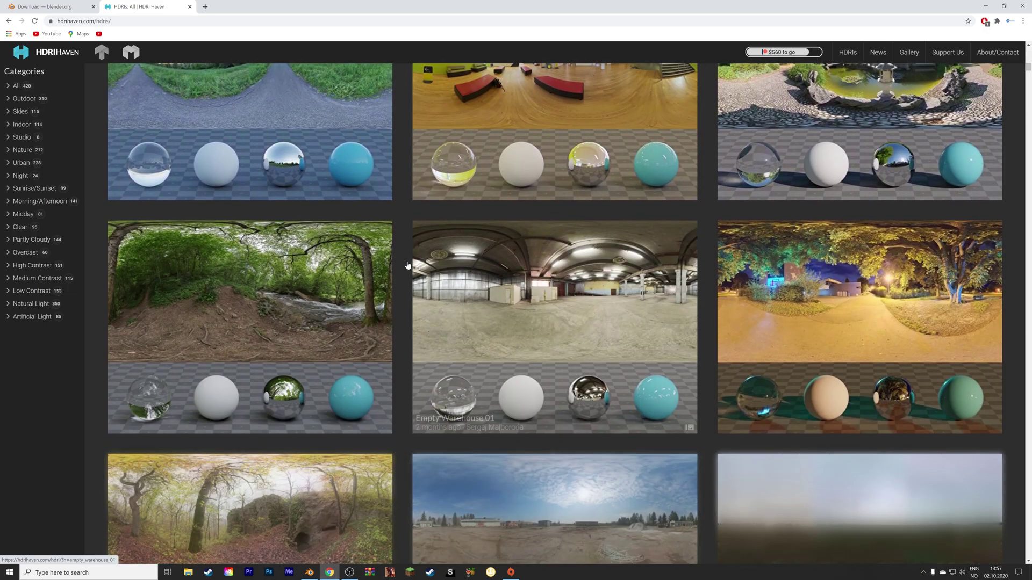
{"action": "scroll", "coordinate": [404, 265], "scroll_direction": "down", "scroll_amount": 4}
{"action": "scroll", "coordinate": [401, 262], "scroll_direction": "down", "scroll_amount": 4}
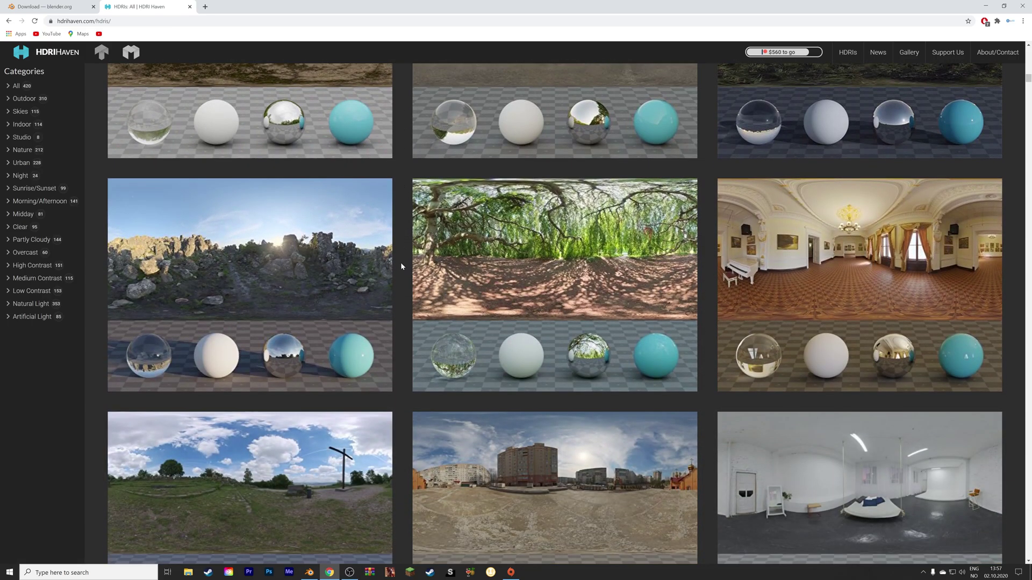
{"action": "scroll", "coordinate": [401, 262], "scroll_direction": "down", "scroll_amount": 2}
{"action": "scroll", "coordinate": [401, 264], "scroll_direction": "down", "scroll_amount": 2}
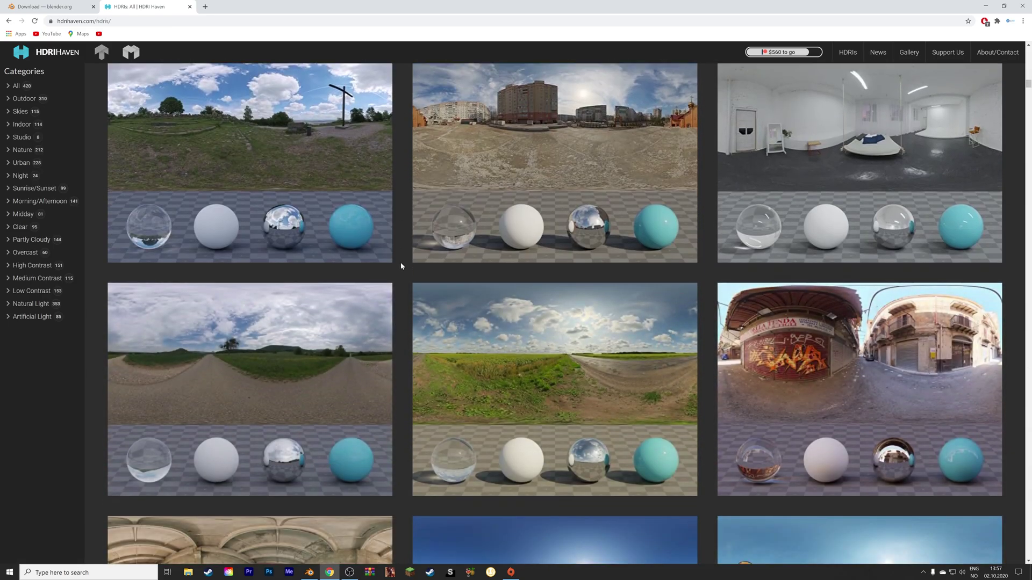
{"action": "left_click", "coordinate": [39, 164]}
{"action": "scroll", "coordinate": [303, 243], "scroll_direction": "down", "scroll_amount": 3}
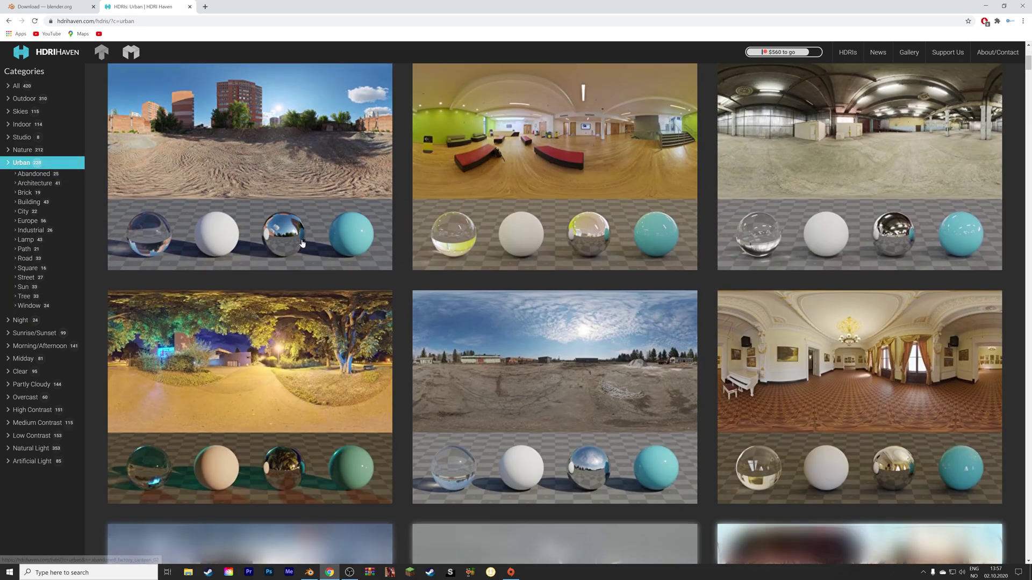
{"action": "scroll", "coordinate": [303, 244], "scroll_direction": "down", "scroll_amount": 3}
{"action": "scroll", "coordinate": [302, 244], "scroll_direction": "down", "scroll_amount": 2}
{"action": "scroll", "coordinate": [302, 243], "scroll_direction": "down", "scroll_amount": 3}
{"action": "scroll", "coordinate": [302, 244], "scroll_direction": "down", "scroll_amount": 3}
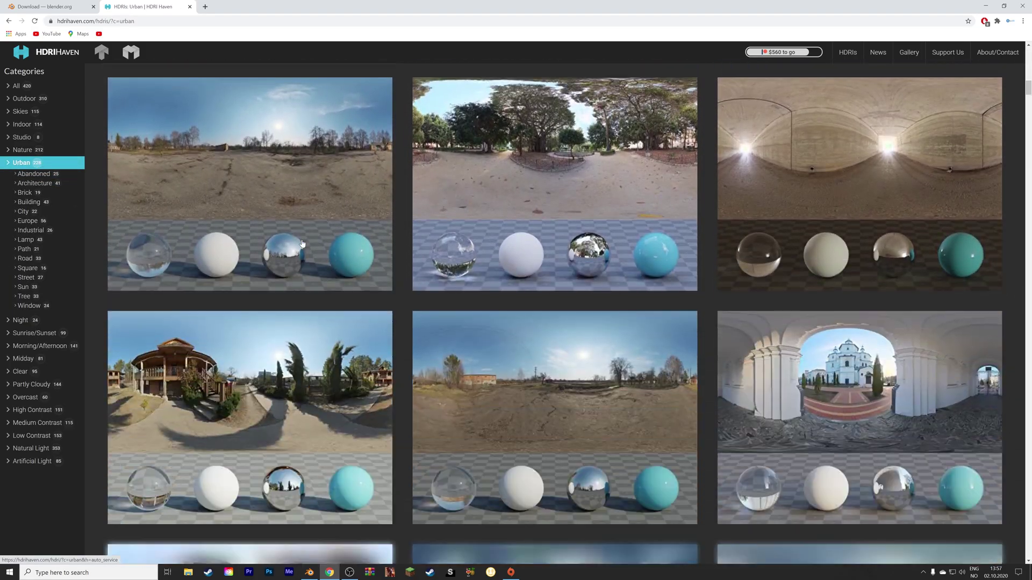
{"action": "scroll", "coordinate": [302, 244], "scroll_direction": "down", "scroll_amount": 2}
{"action": "scroll", "coordinate": [303, 243], "scroll_direction": "down", "scroll_amount": 3}
{"action": "scroll", "coordinate": [300, 243], "scroll_direction": "down", "scroll_amount": 3}
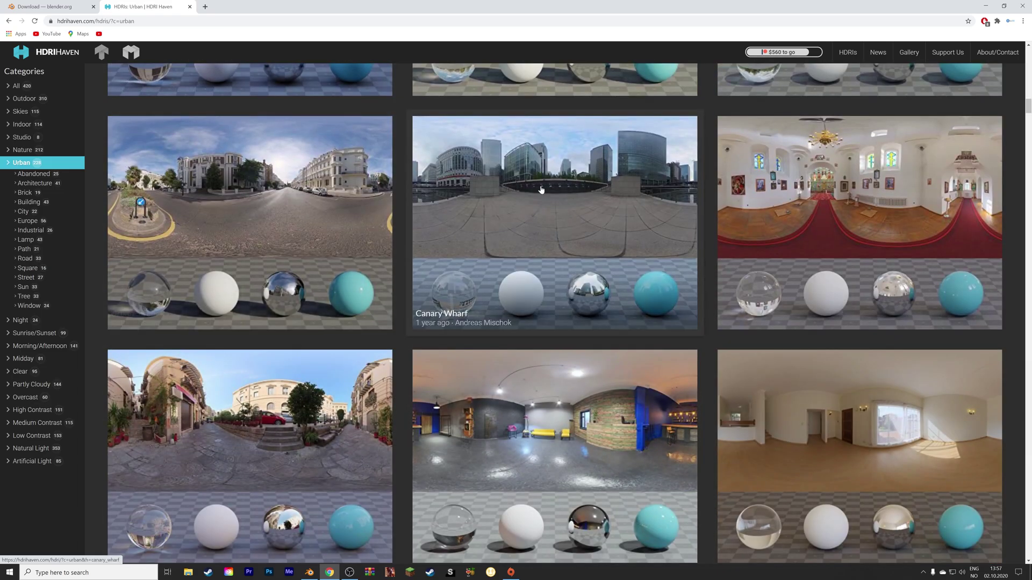
Download Canary Wharf as an 8k HDR and return to Blender.
{"action": "left_click", "coordinate": [532, 241]}
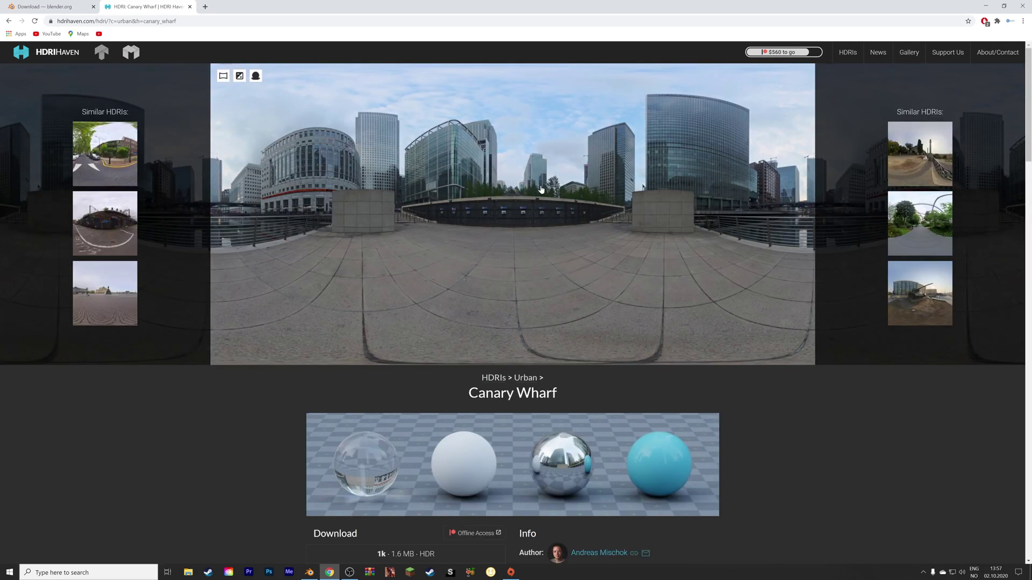
{"action": "scroll", "coordinate": [541, 190], "scroll_direction": "down", "scroll_amount": 3}
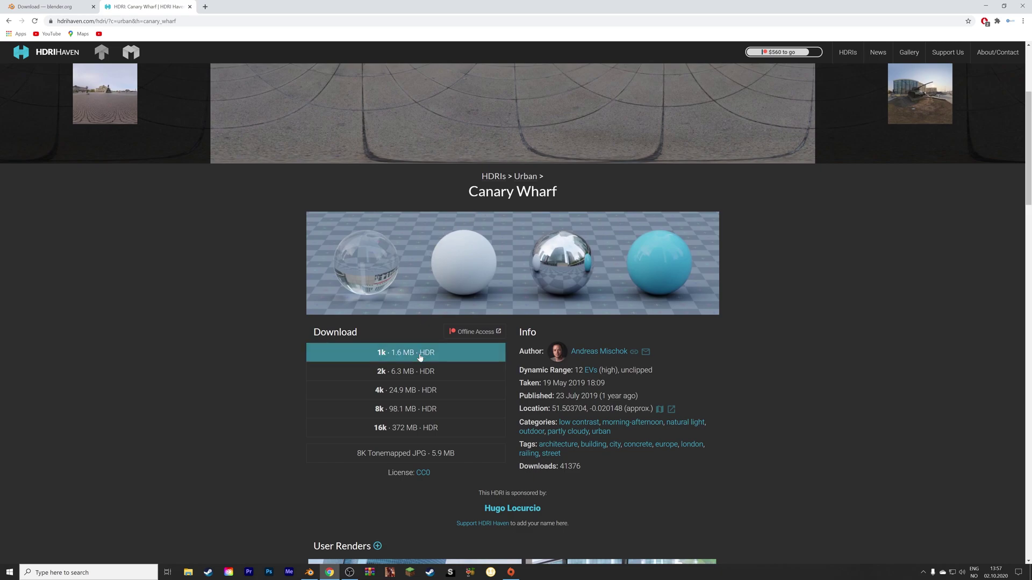
{"action": "left_click", "coordinate": [440, 412]}
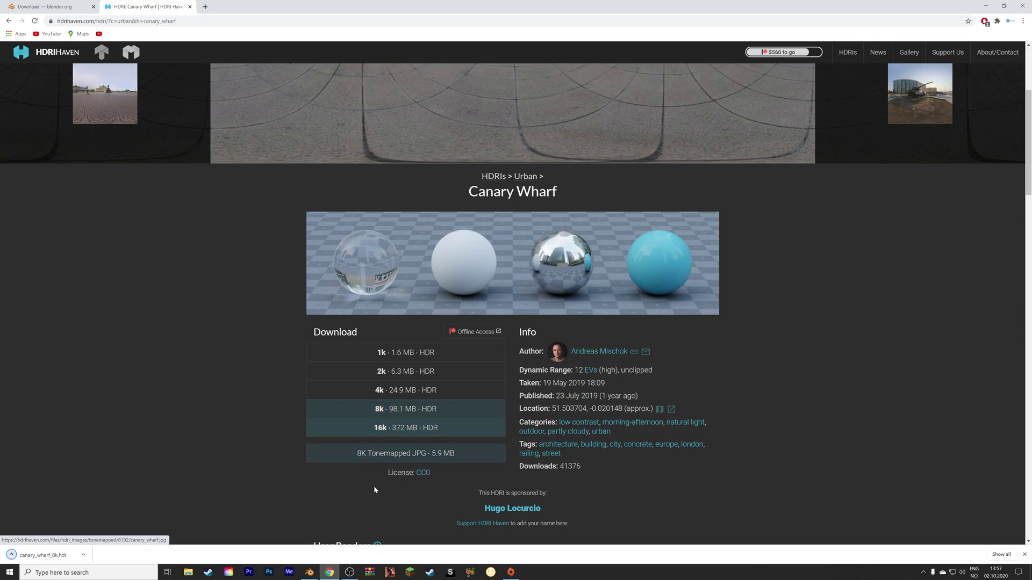
{"action": "mouse_move", "coordinate": [310, 573]}
{"action": "left_click", "coordinate": [310, 539]}
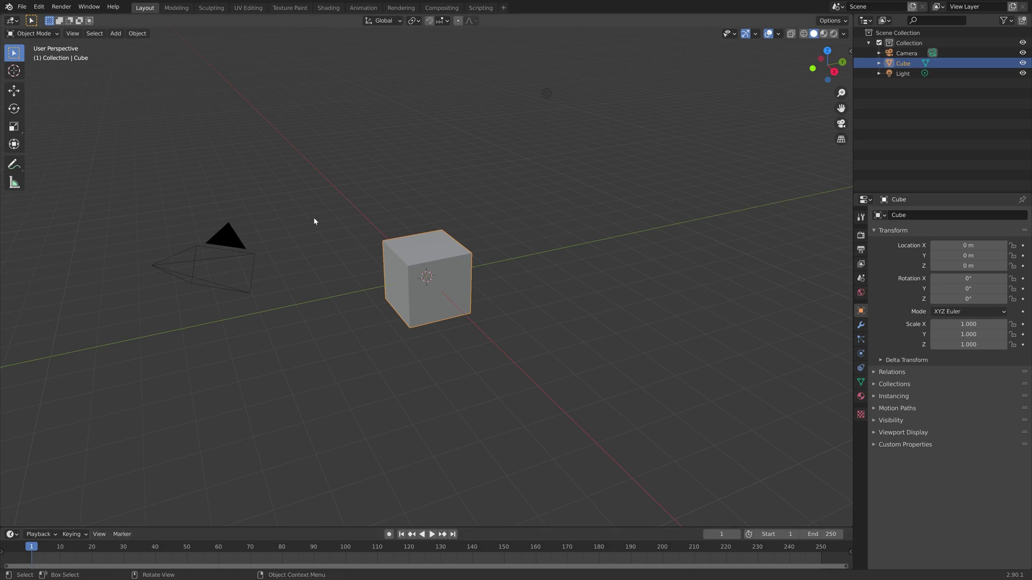
Drive the World colour with an Environment Texture and start browsing for its image.
{"action": "left_click", "coordinate": [861, 294]}
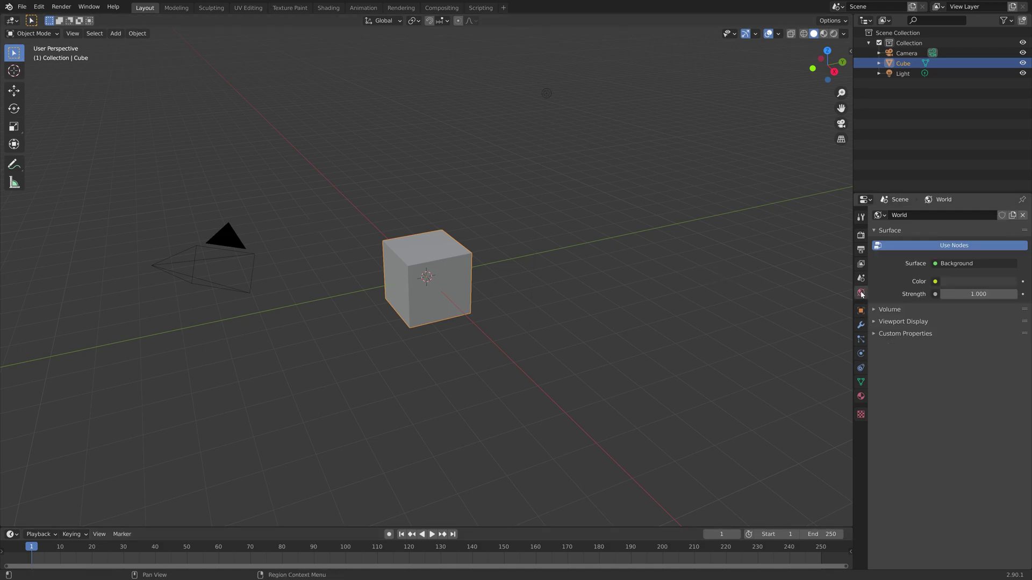
{"action": "left_click", "coordinate": [936, 281]}
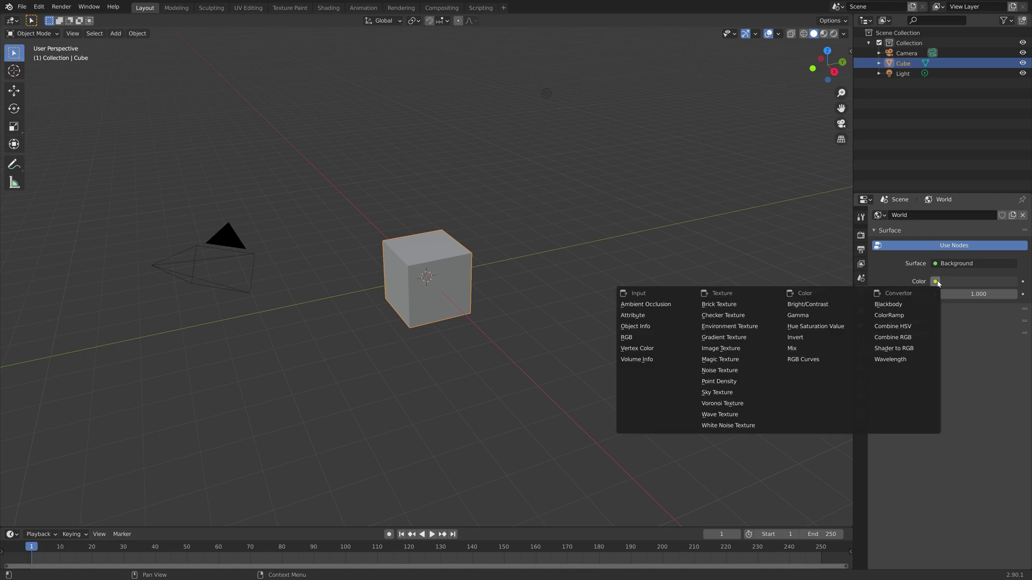
{"action": "left_click", "coordinate": [747, 327]}
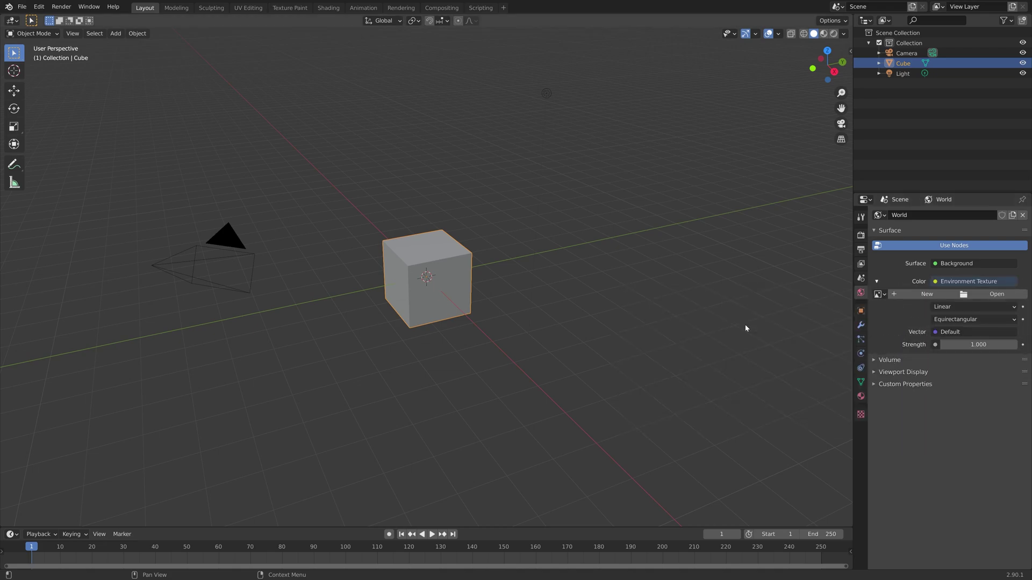
{"action": "left_click", "coordinate": [980, 295]}
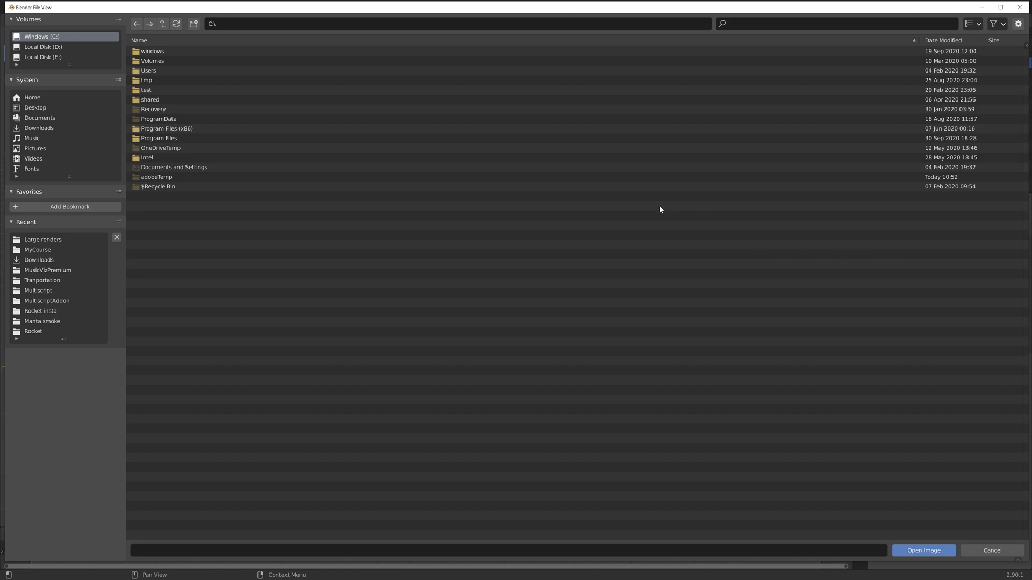
Load canary_wharf_8k.hdr from Downloads into the Environment Texture.
{"action": "left_click", "coordinate": [66, 127]}
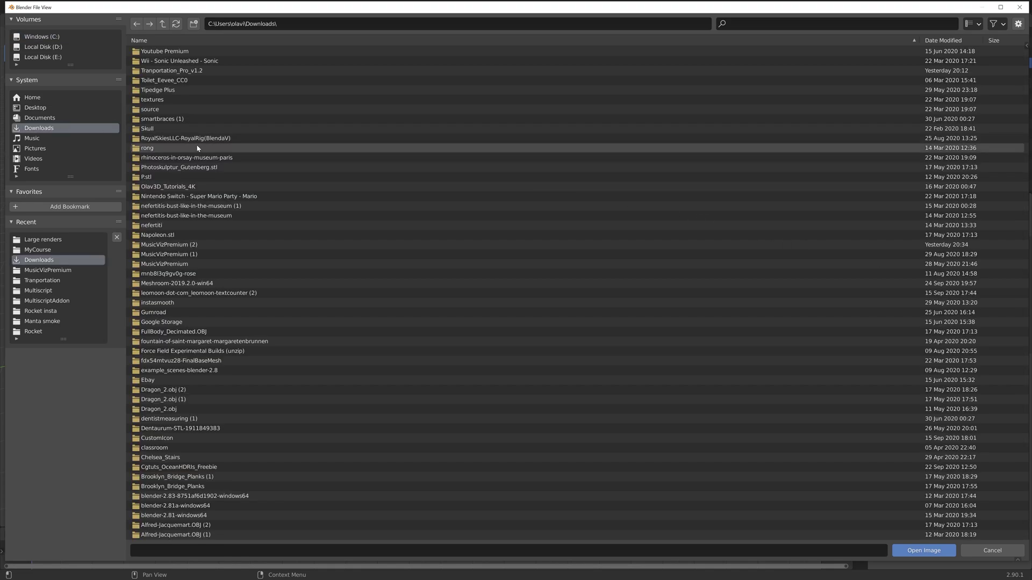
{"action": "scroll", "coordinate": [202, 149], "scroll_direction": "down", "scroll_amount": 3}
{"action": "scroll", "coordinate": [202, 147], "scroll_direction": "down", "scroll_amount": 3}
{"action": "scroll", "coordinate": [202, 162], "scroll_direction": "down", "scroll_amount": 3}
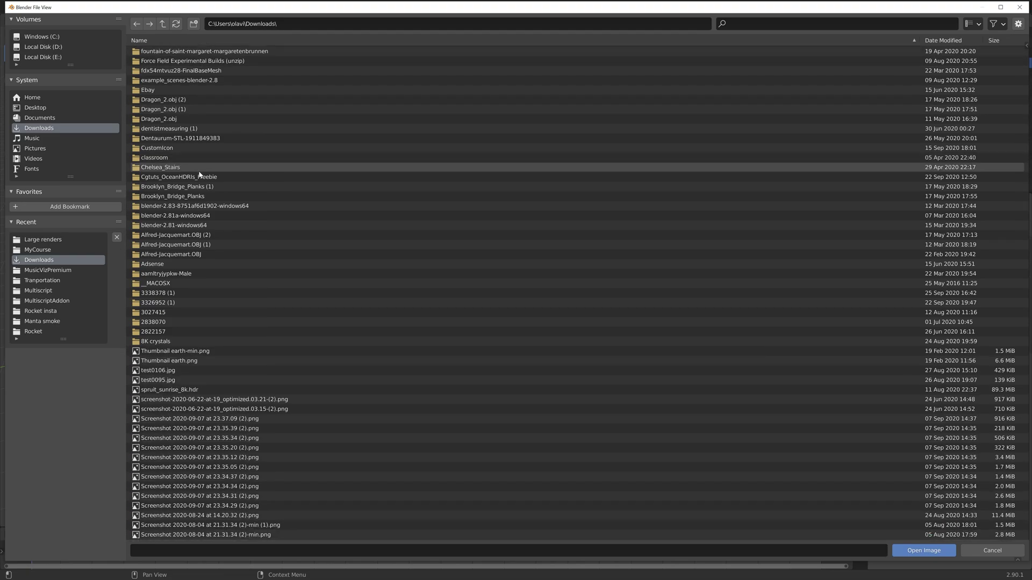
{"action": "scroll", "coordinate": [198, 176], "scroll_direction": "down", "scroll_amount": 2}
{"action": "scroll", "coordinate": [188, 284], "scroll_direction": "down", "scroll_amount": 3}
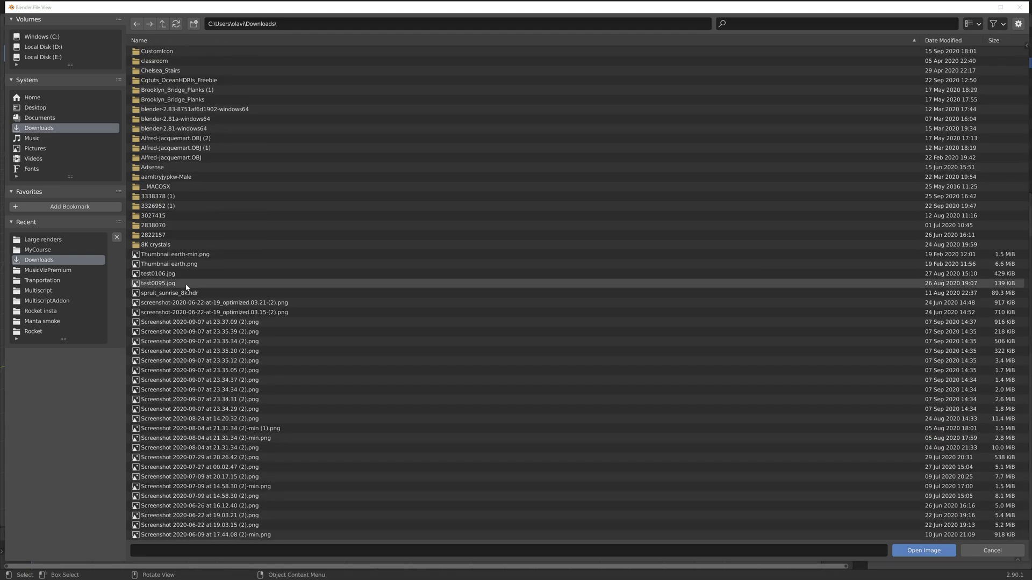
{"action": "scroll", "coordinate": [186, 286], "scroll_direction": "down", "scroll_amount": 4}
{"action": "scroll", "coordinate": [186, 287], "scroll_direction": "down", "scroll_amount": 5}
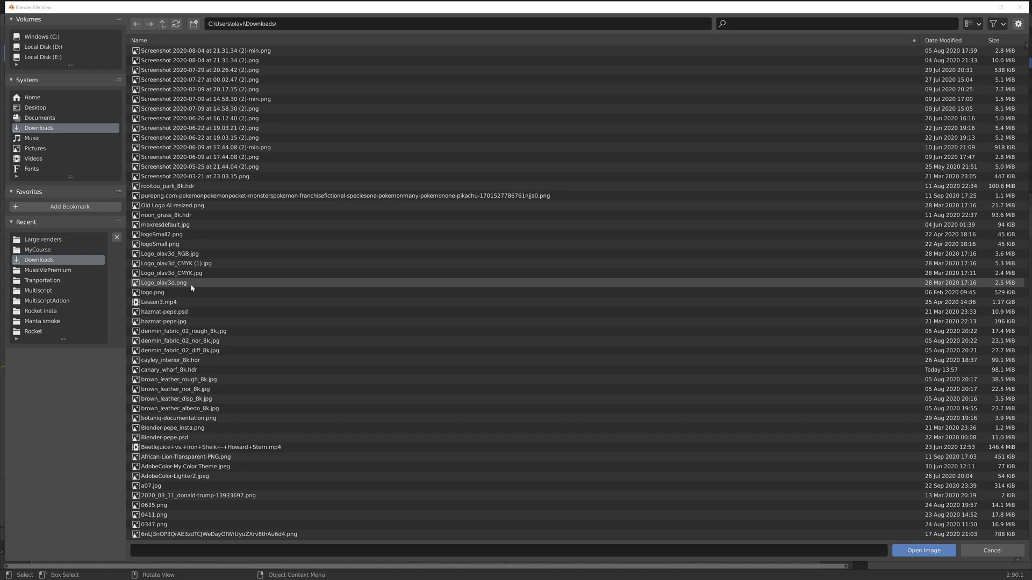
{"action": "left_click", "coordinate": [194, 369]}
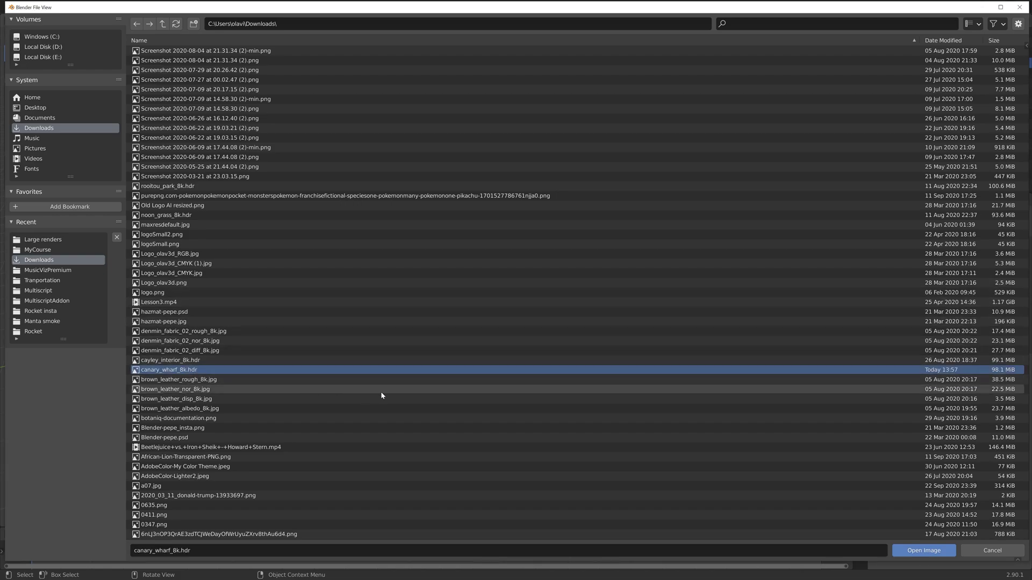
{"action": "left_click", "coordinate": [907, 552]}
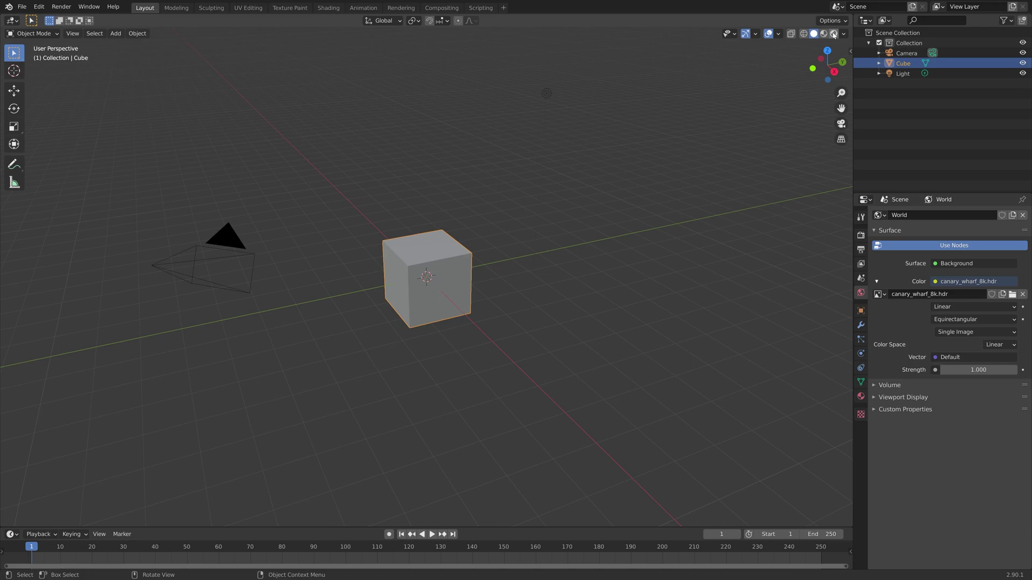
Show the cube in rendered shading surrounded by the Canary Wharf HDRI, viewed level.
{"action": "left_click", "coordinate": [833, 33]}
{"action": "mouse_move", "coordinate": [576, 161]}
{"action": "middle_mouse_down"}
{"action": "mouse_move", "coordinate": [586, 139]}
{"action": "mouse_move", "coordinate": [733, 92]}
{"action": "mouse_move", "coordinate": [707, 111]}
{"action": "mouse_move", "coordinate": [762, 102]}
{"action": "mouse_move", "coordinate": [717, 139]}
{"action": "middle_mouse_up"}
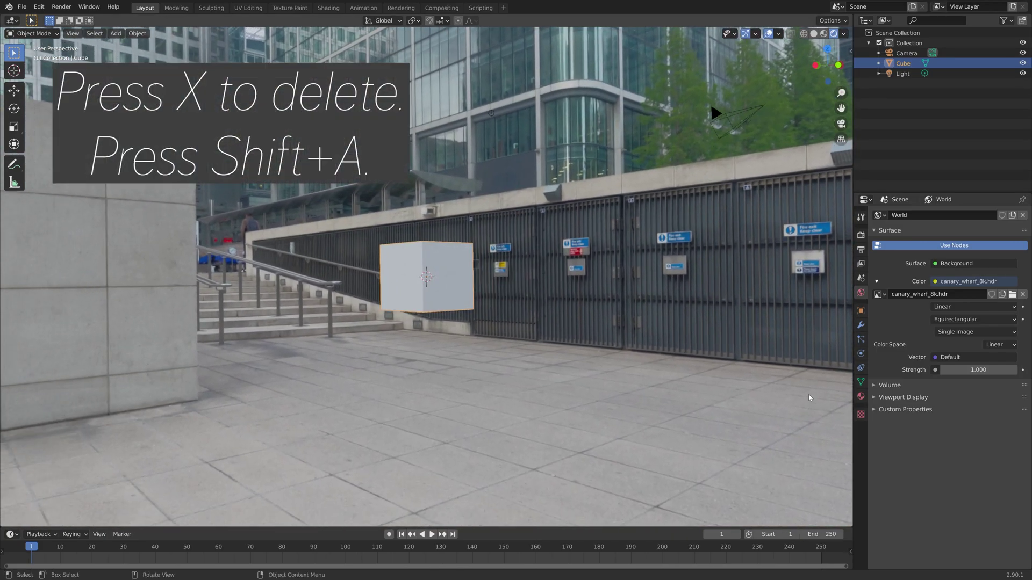
Delete the default cube and add a monkey mesh in its place.
{"action": "key", "text": "x"}
{"action": "left_click", "coordinate": [432, 280]}
{"action": "key", "text": "shift+a"}
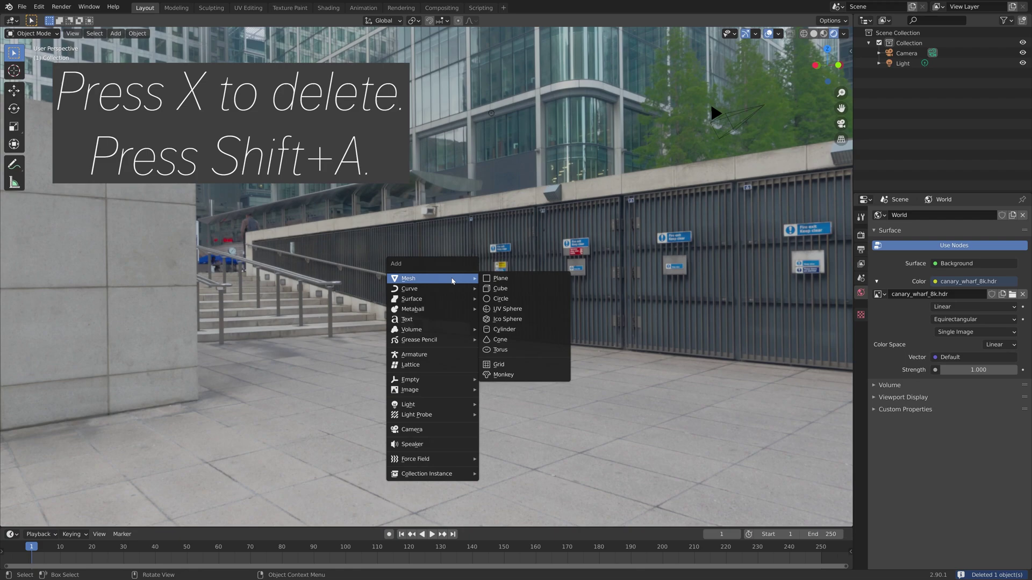
{"action": "left_click", "coordinate": [508, 374]}
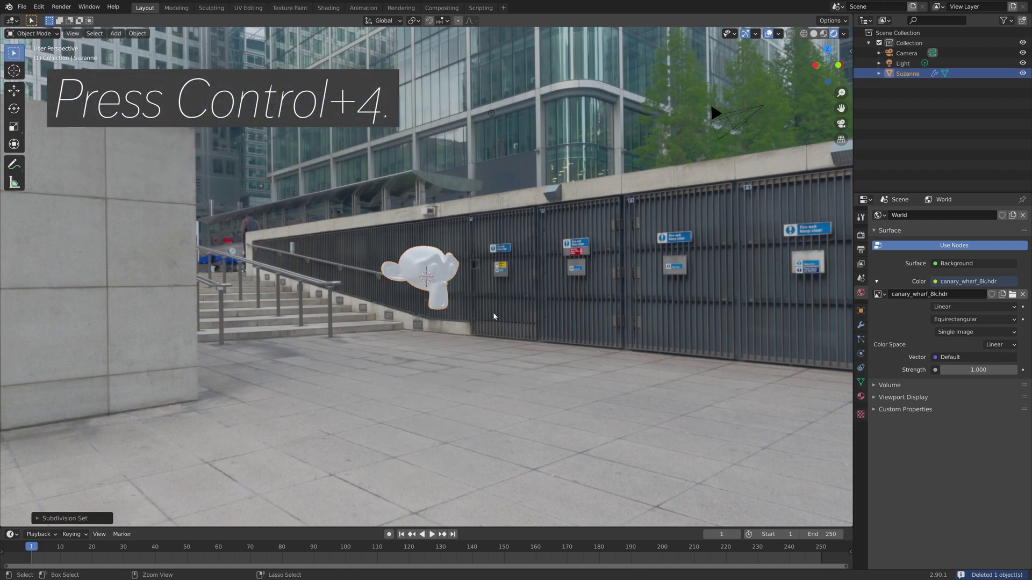
Subdivide Suzanne with Ctrl+4 and shade her surface smooth.
{"action": "key", "text": "ctrl+4"}
{"action": "scroll", "coordinate": [376, 218], "scroll_direction": "up", "scroll_amount": 5}
{"action": "scroll", "coordinate": [377, 218], "scroll_direction": "up", "scroll_amount": 1}
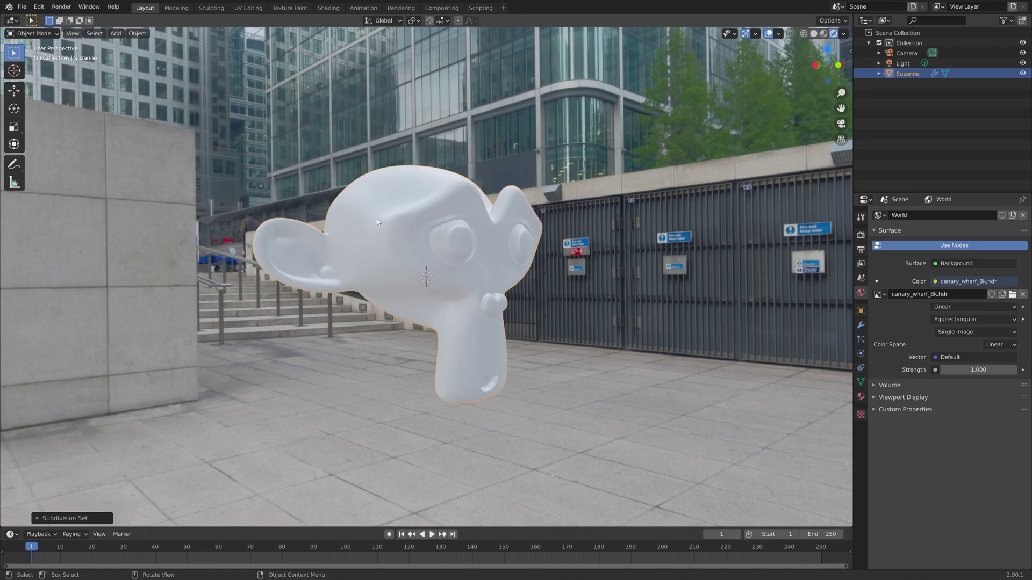
{"action": "left_click", "coordinate": [138, 34]}
{"action": "mouse_move", "coordinate": [153, 262]}
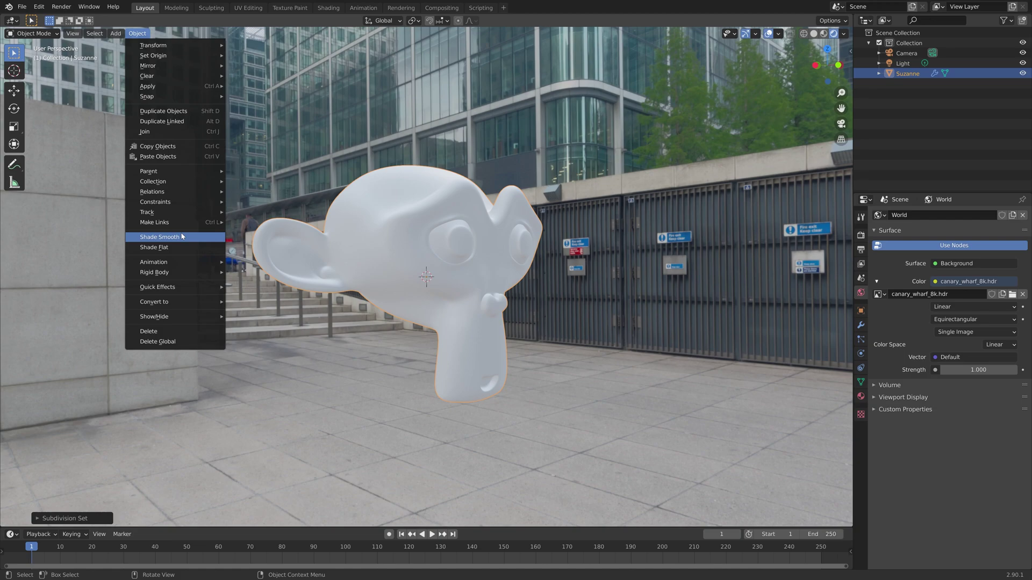
{"action": "left_click", "coordinate": [182, 236]}
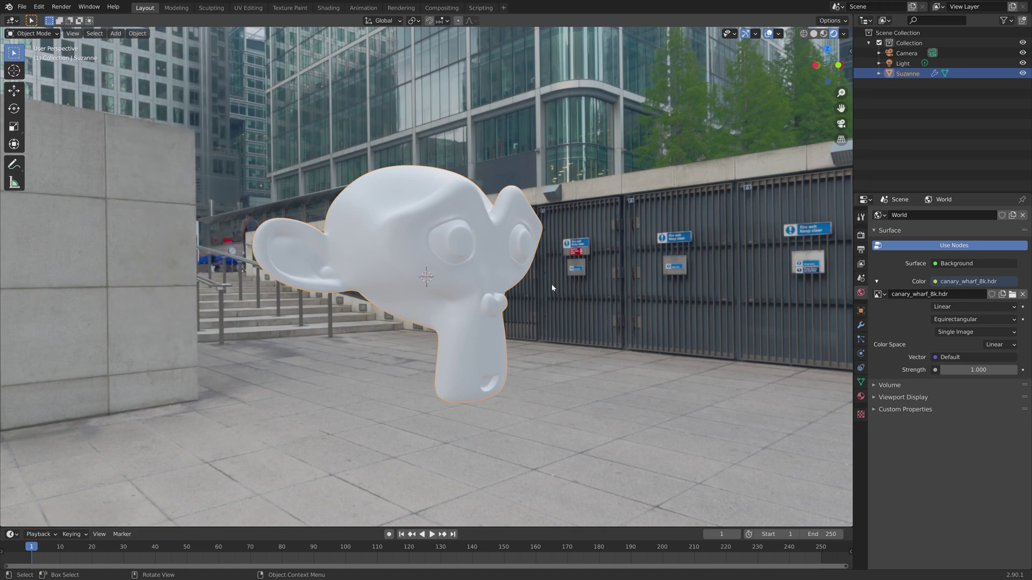
Give Suzanne a new Glossy BSDF material with roughness 0 for a mirror finish.
{"action": "left_click", "coordinate": [860, 396]}
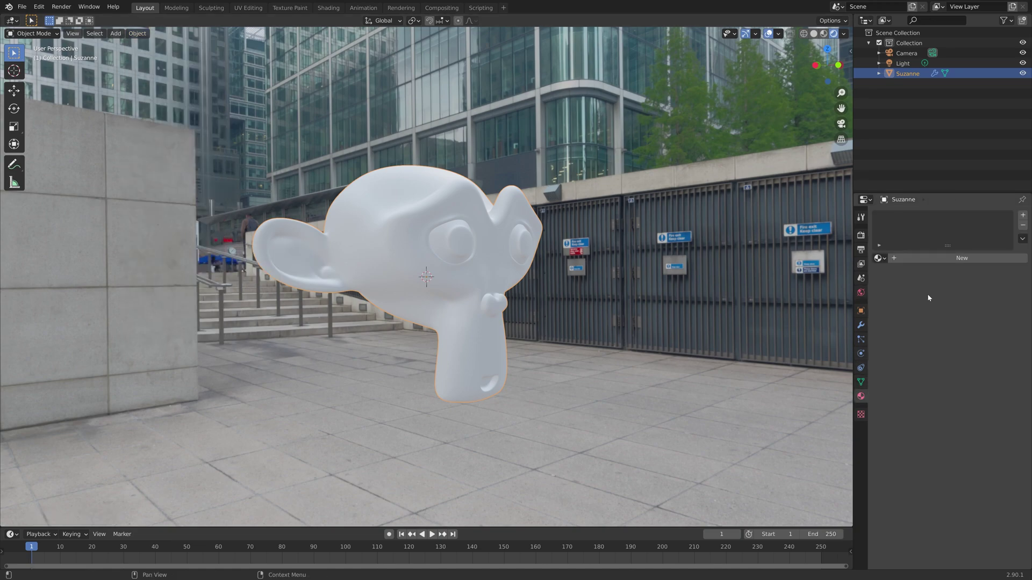
{"action": "left_click", "coordinate": [940, 259]}
{"action": "left_click", "coordinate": [952, 319]}
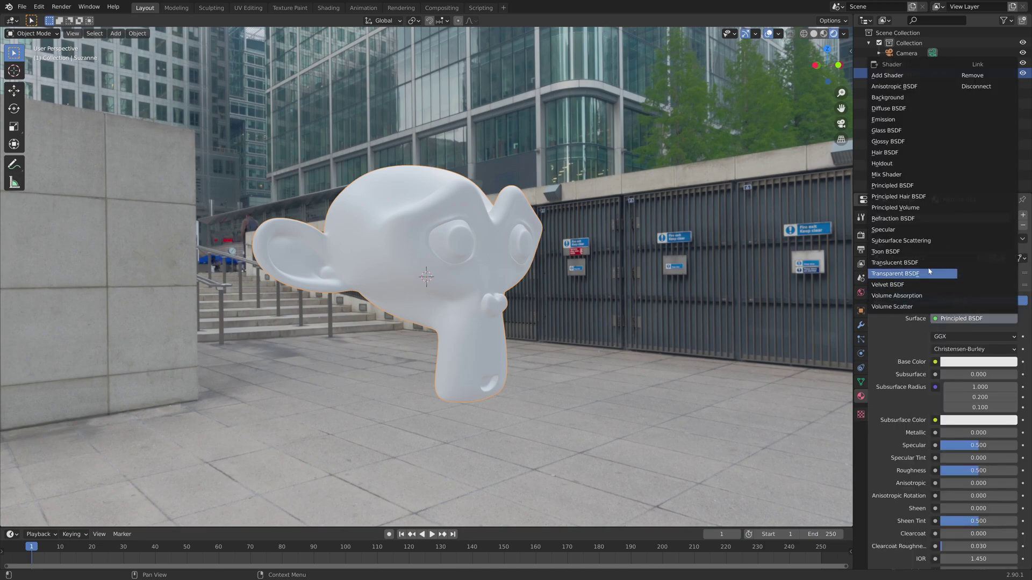
{"action": "left_click", "coordinate": [901, 142]}
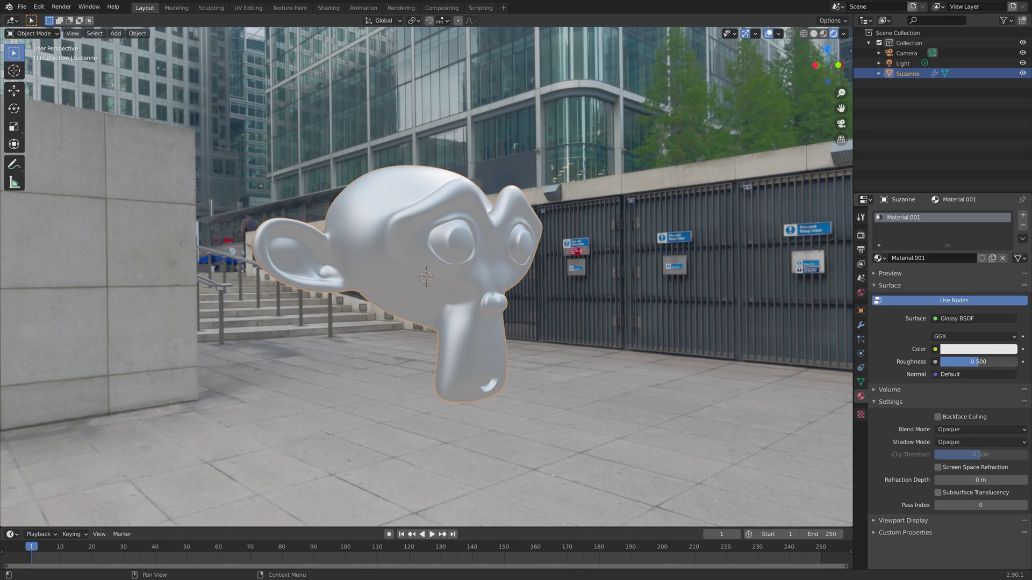
{"action": "left_click_drag", "start_coordinate": [978, 361], "coordinate": [939, 361]}
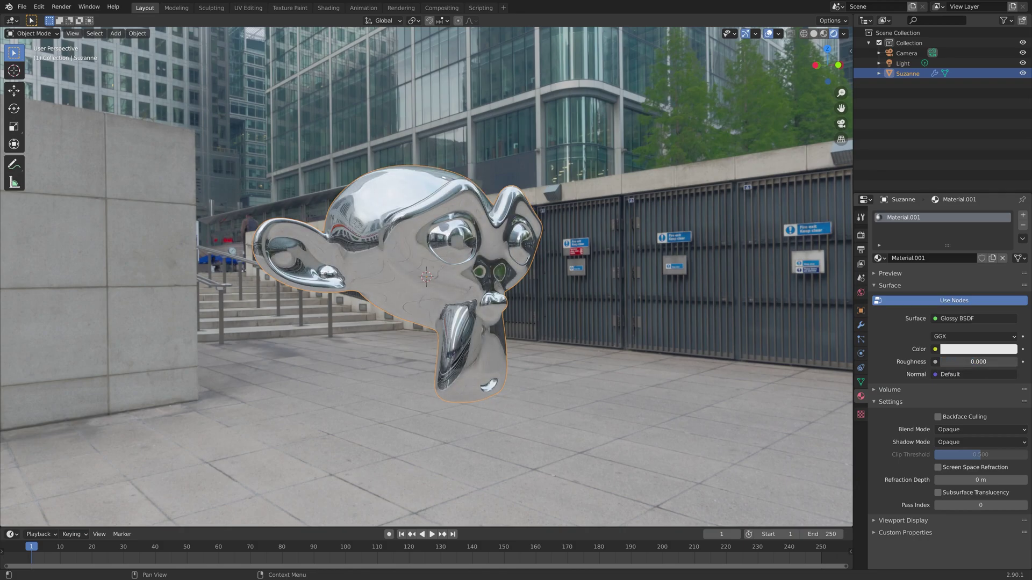
Orbit round to Suzanne's front and split the 3D view into two areas.
{"action": "middle_click_drag", "start_coordinate": [774, 290], "coordinate": [578, 263]}
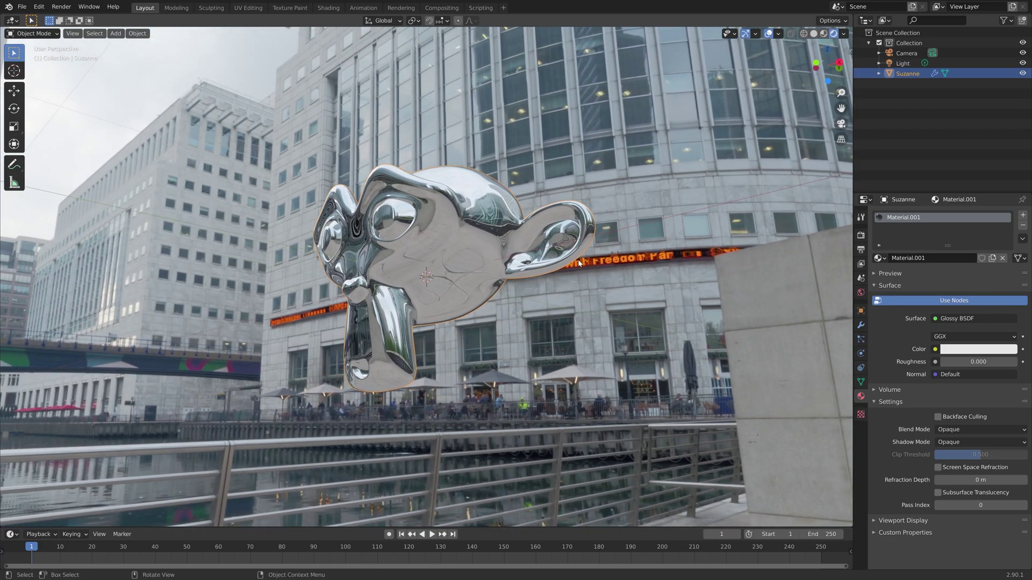
{"action": "middle_click_drag", "start_coordinate": [563, 275], "coordinate": [707, 156]}
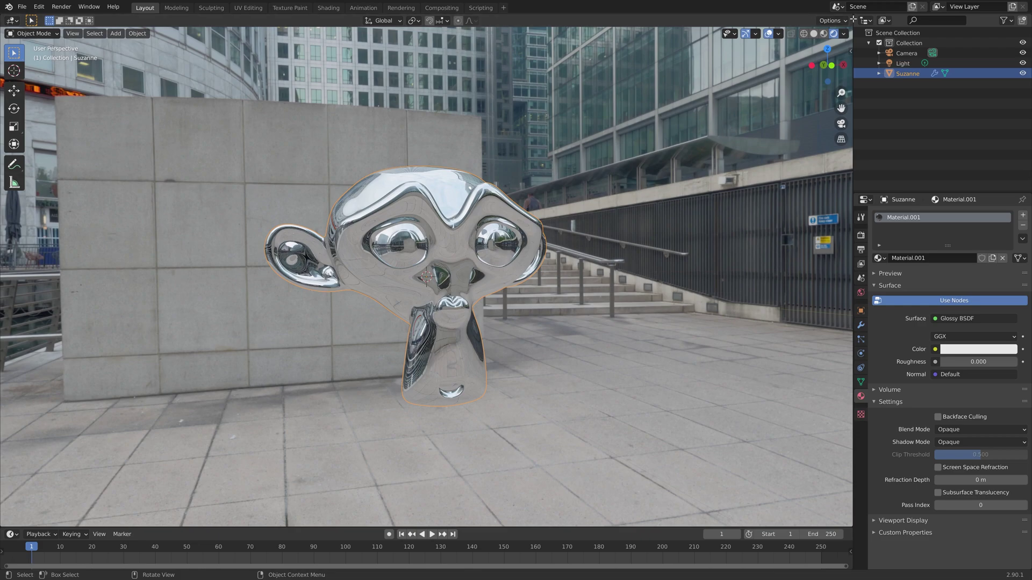
{"action": "left_click_drag", "start_coordinate": [851, 19], "coordinate": [296, 71]}
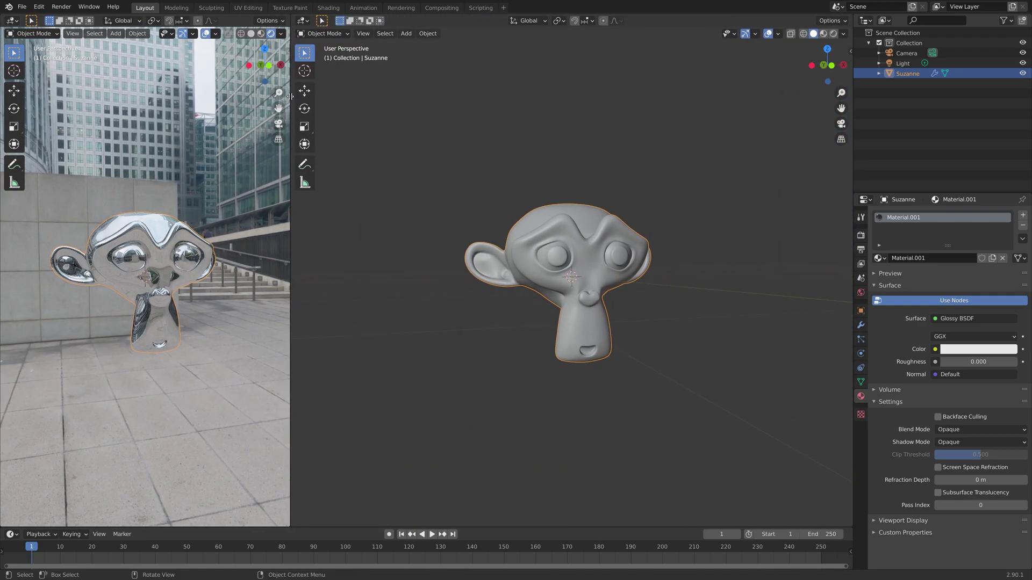
Make the right area a Shader Editor showing the World node tree.
{"action": "left_click", "coordinate": [302, 21]}
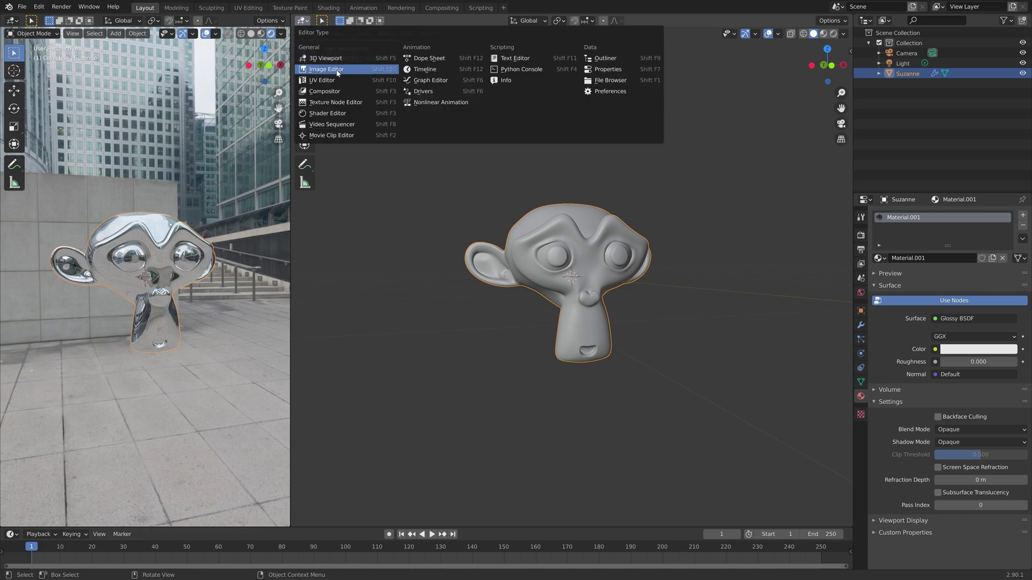
{"action": "left_click", "coordinate": [344, 118]}
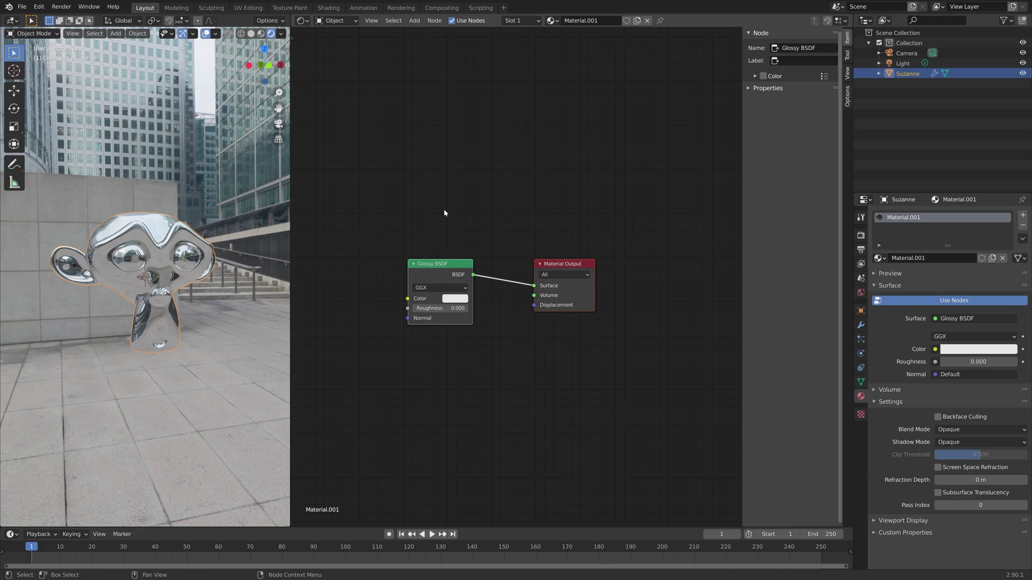
{"action": "left_click", "coordinate": [336, 43]}
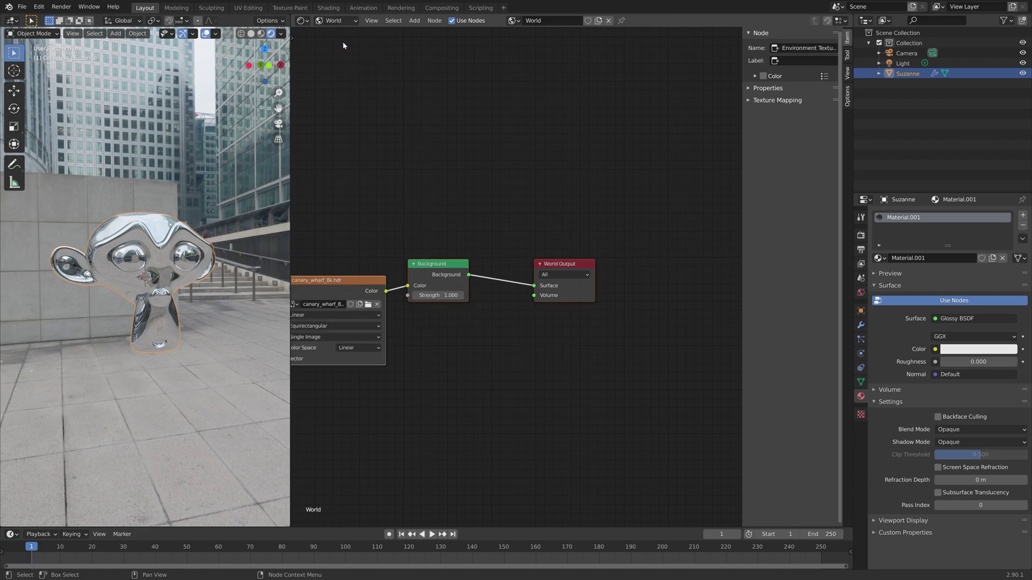
{"action": "middle_click_drag", "start_coordinate": [403, 215], "coordinate": [474, 182]}
{"action": "scroll", "coordinate": [473, 183], "scroll_direction": "down", "scroll_amount": 2}
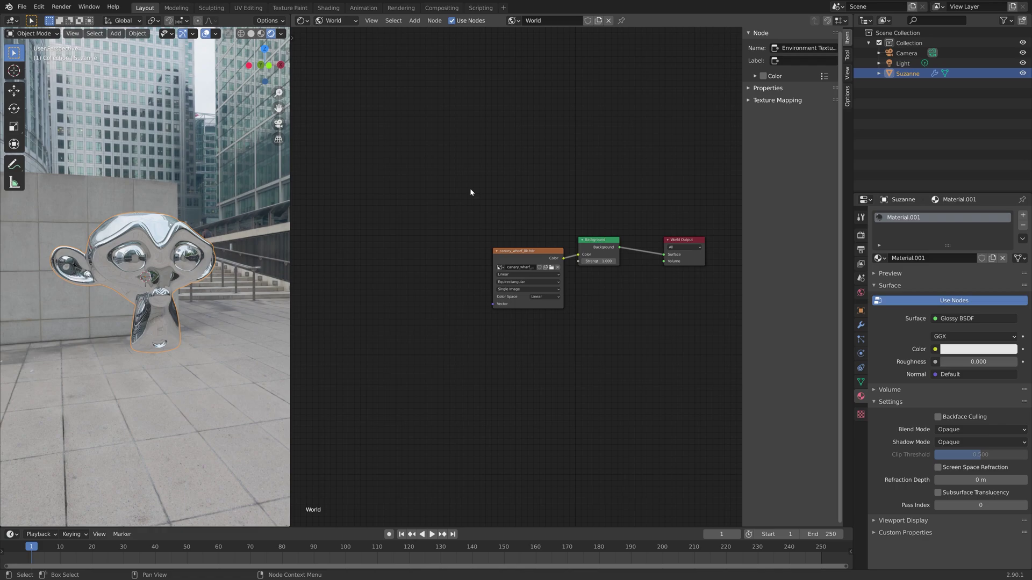
Add a Texture Coordinate node and a Mapping node left of the image node, unconnected.
{"action": "key", "text": "shift+a"}
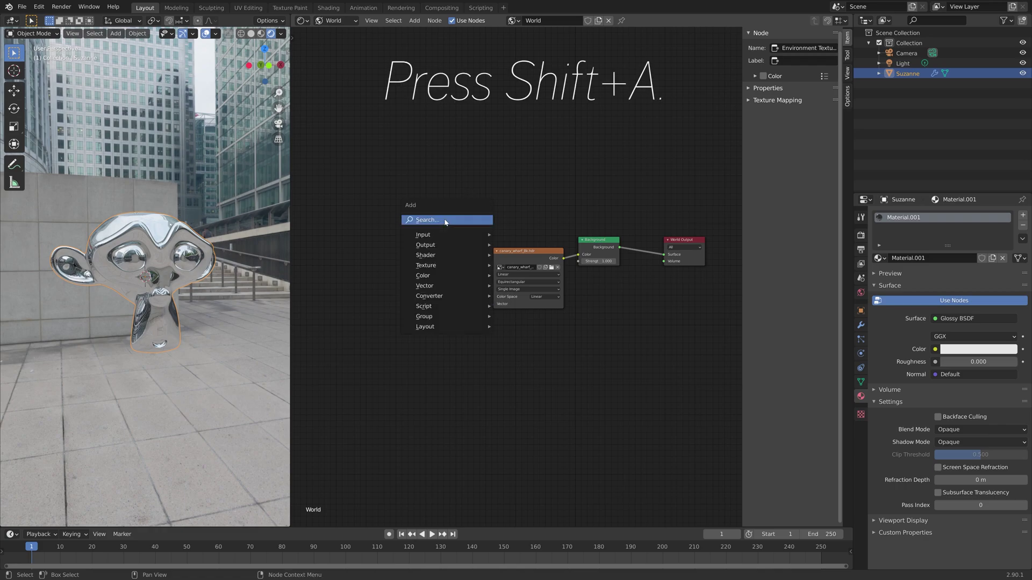
{"action": "type", "text": "tex"}
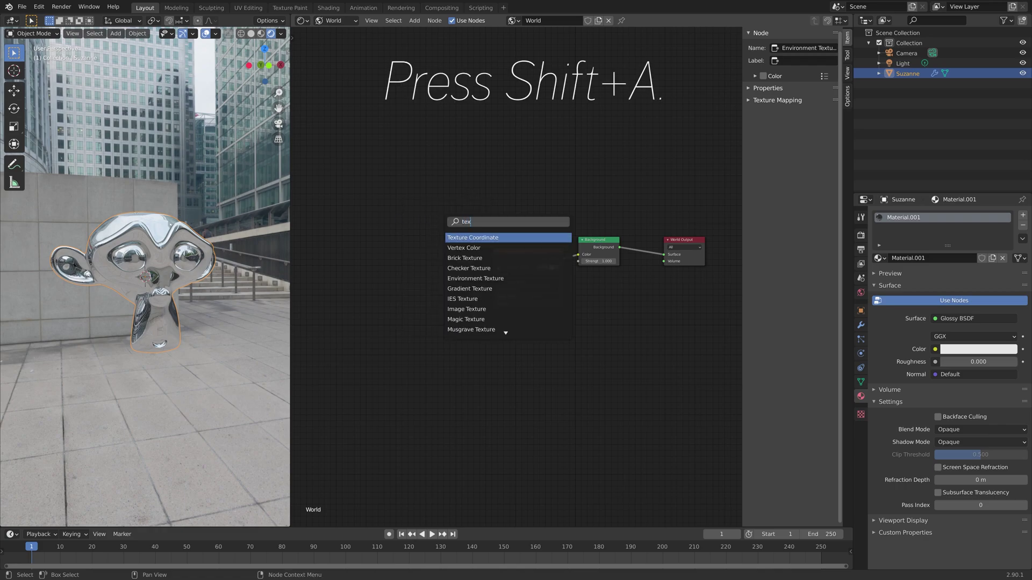
{"action": "key", "text": "Return"}
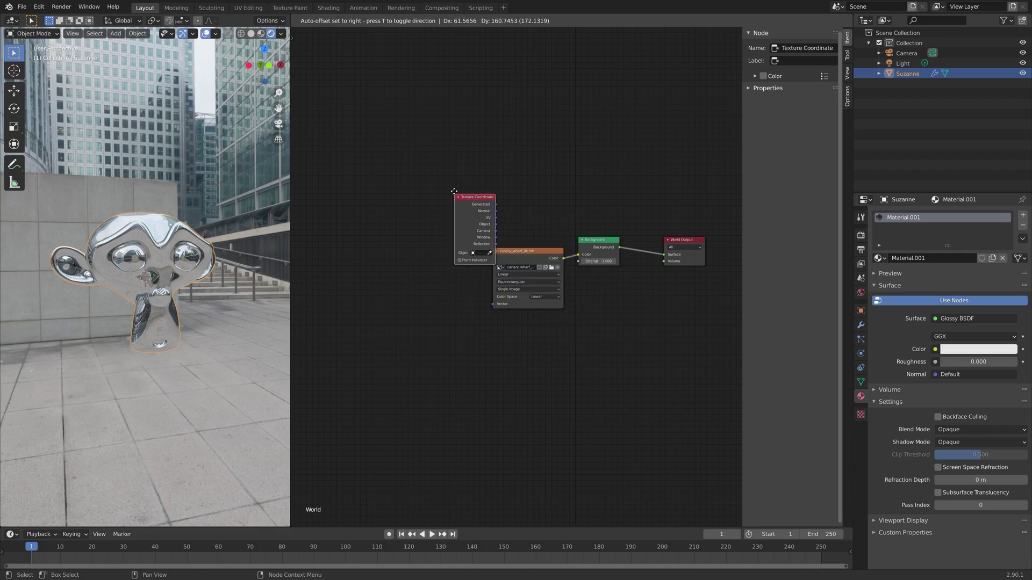
{"action": "left_click", "coordinate": [339, 232]}
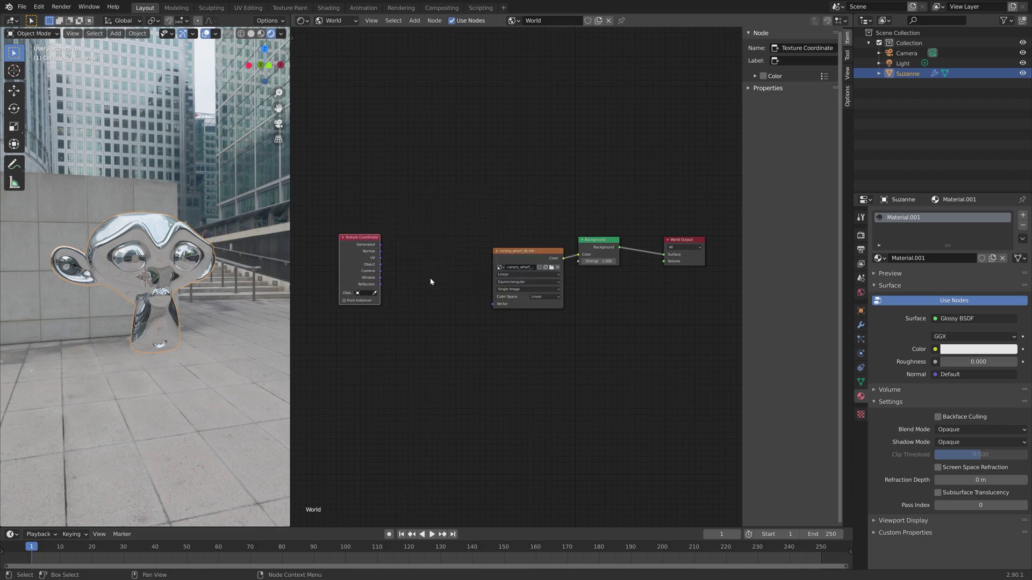
{"action": "key", "text": "shift+a"}
{"action": "type", "text": "ma"}
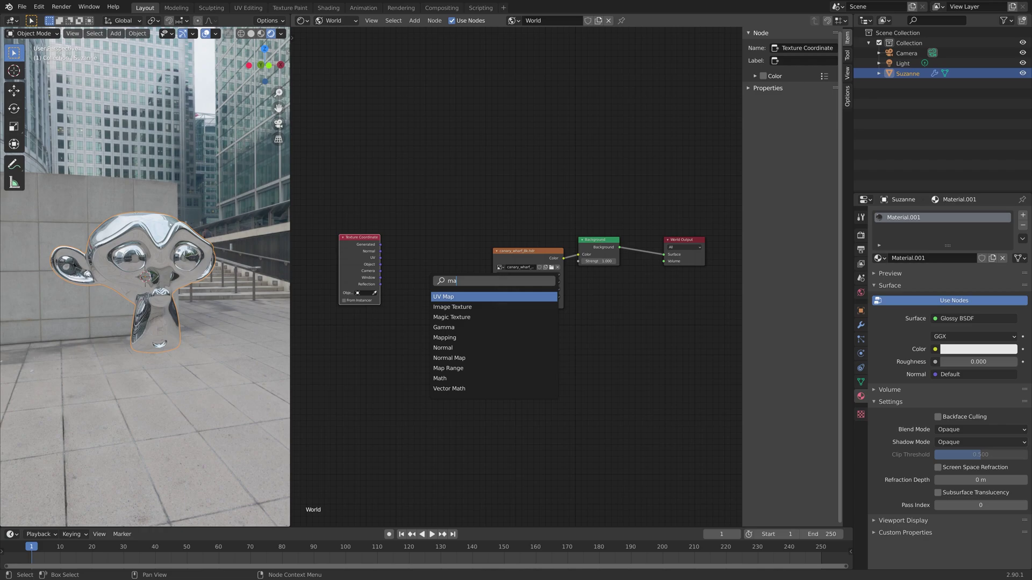
{"action": "type", "text": "pping"}
{"action": "key", "text": "Return"}
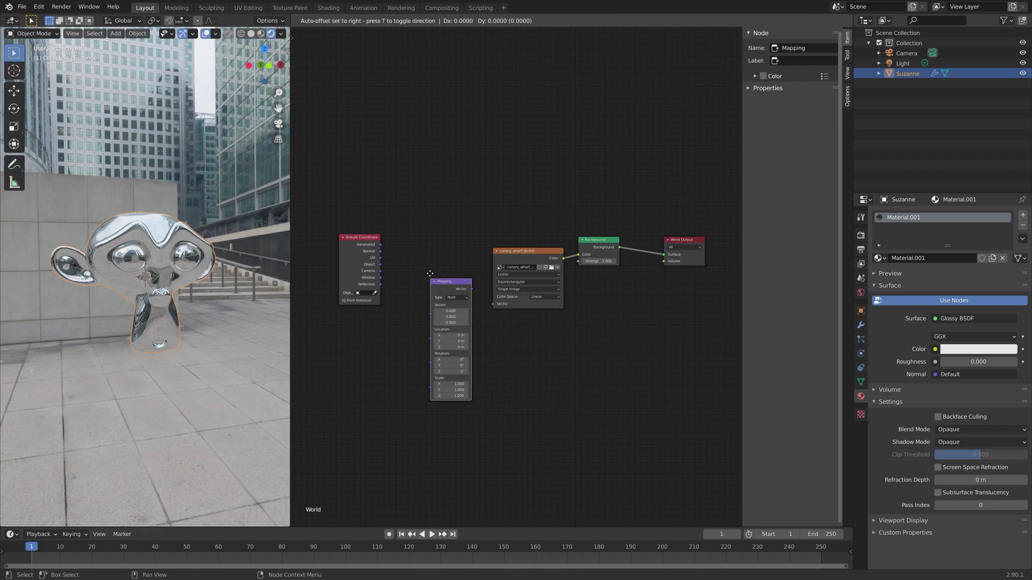
{"action": "left_click", "coordinate": [421, 240]}
{"action": "scroll", "coordinate": [463, 337], "scroll_direction": "up", "scroll_amount": 2}
{"action": "scroll", "coordinate": [456, 361], "scroll_direction": "up", "scroll_amount": 1}
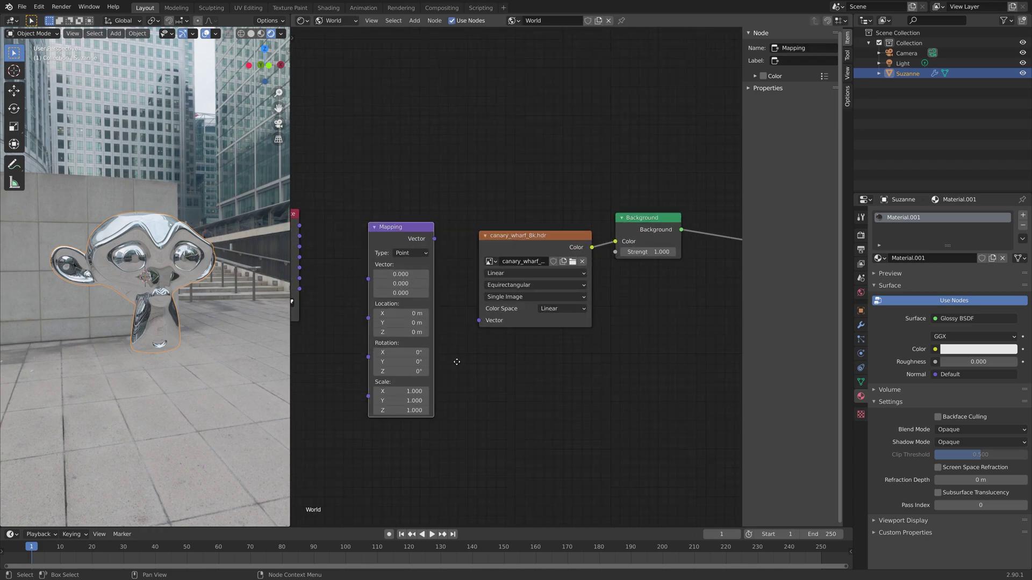
Link Generated into Mapping, and Mapping's Vector into the canary_wharf_8k.hdr Environment Texture.
{"action": "middle_click_drag", "start_coordinate": [456, 361], "coordinate": [474, 334]}
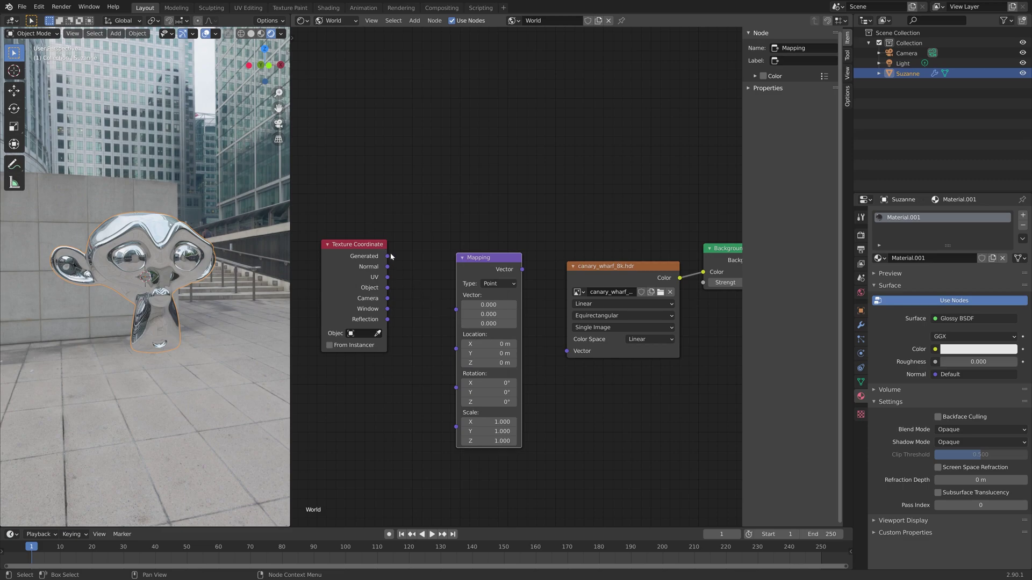
{"action": "mouse_move", "coordinate": [387, 257]}
{"action": "left_mouse_down"}
{"action": "mouse_move", "coordinate": [469, 318]}
{"action": "mouse_move", "coordinate": [456, 309]}
{"action": "left_mouse_up"}
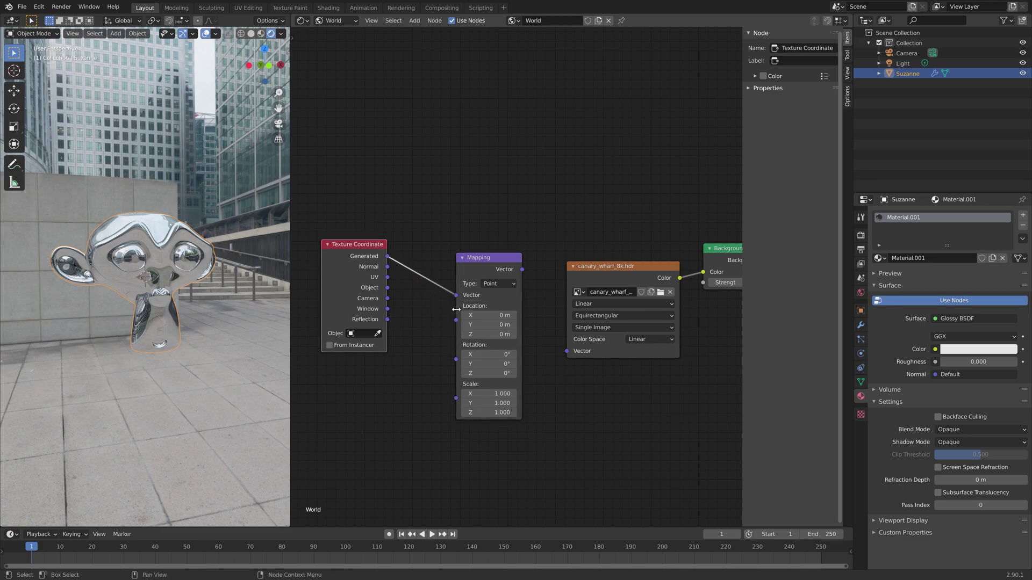
{"action": "left_click_drag", "start_coordinate": [521, 269], "coordinate": [548, 291]}
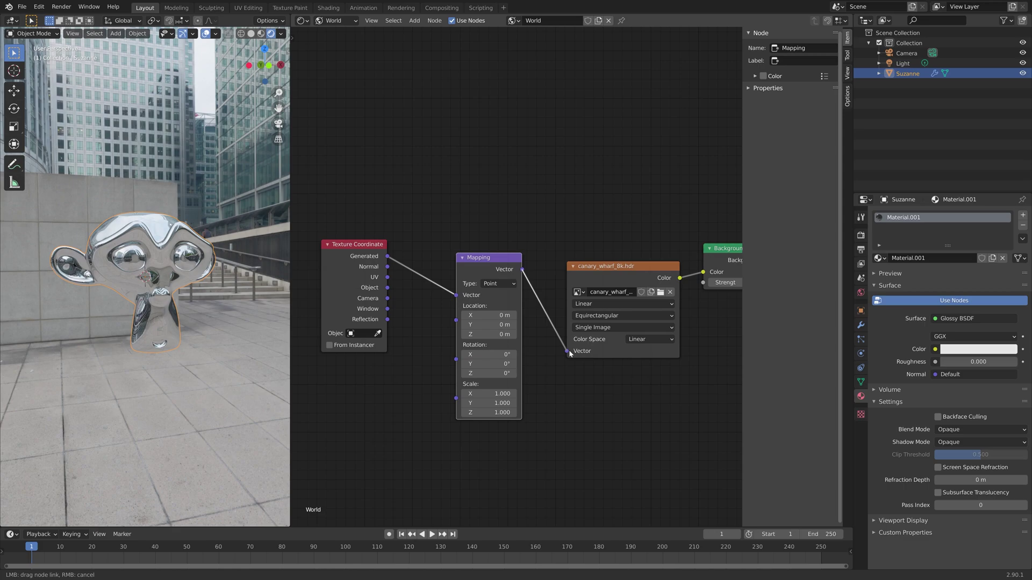
{"action": "left_click_drag", "start_coordinate": [567, 354], "coordinate": [568, 351]}
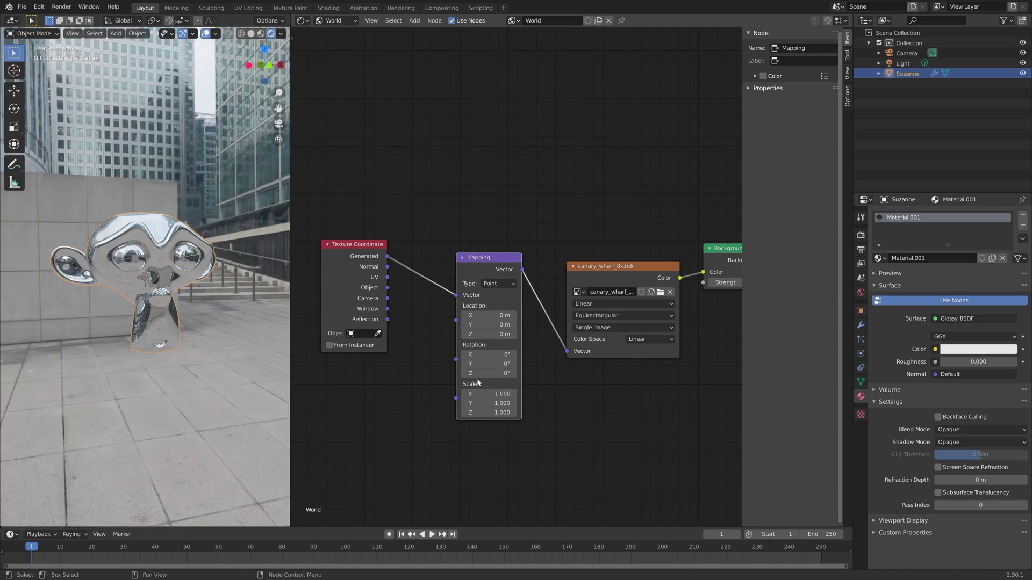
Spin the HDRI about 165° around Z in the Mapping node, keeping X and Y rotation at 0°.
{"action": "left_click_drag", "start_coordinate": [484, 373], "coordinate": [573, 373]}
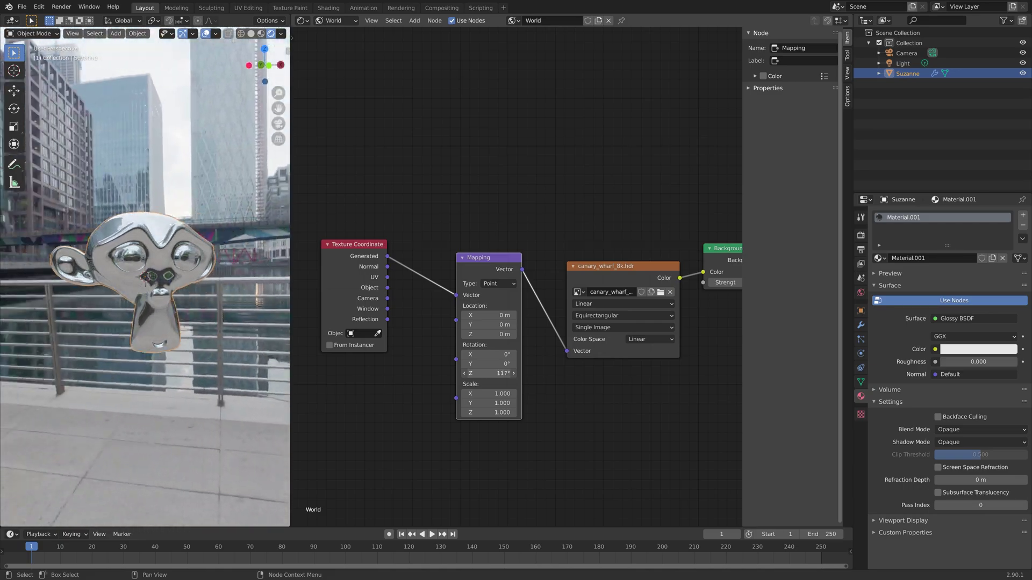
{"action": "mouse_move", "coordinate": [492, 373]}
{"action": "left_mouse_down"}
{"action": "mouse_move", "coordinate": [479, 361]}
{"action": "mouse_move", "coordinate": [516, 364]}
{"action": "left_mouse_up"}
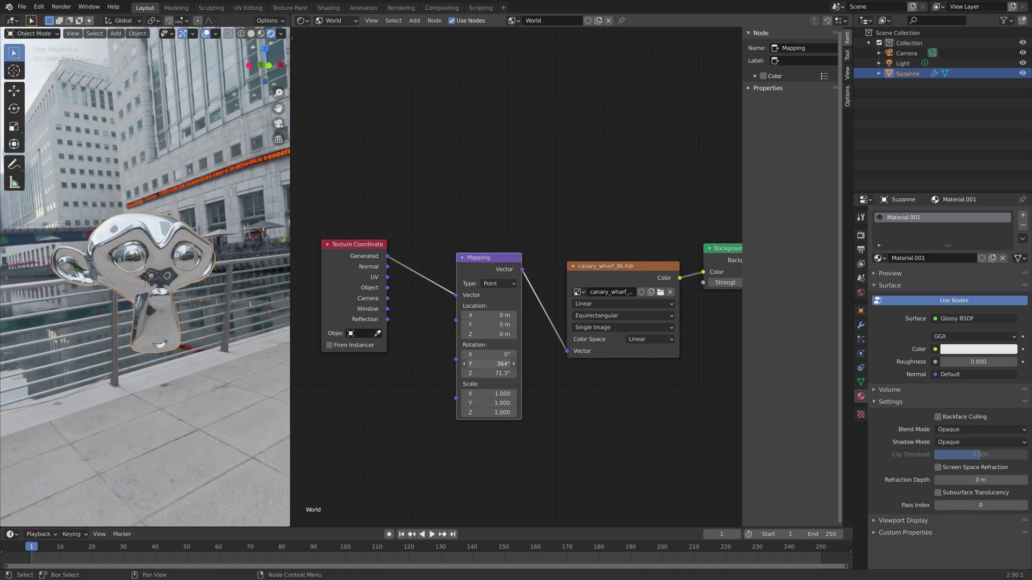
{"action": "type", "text": "0"}
{"action": "key", "text": "Return"}
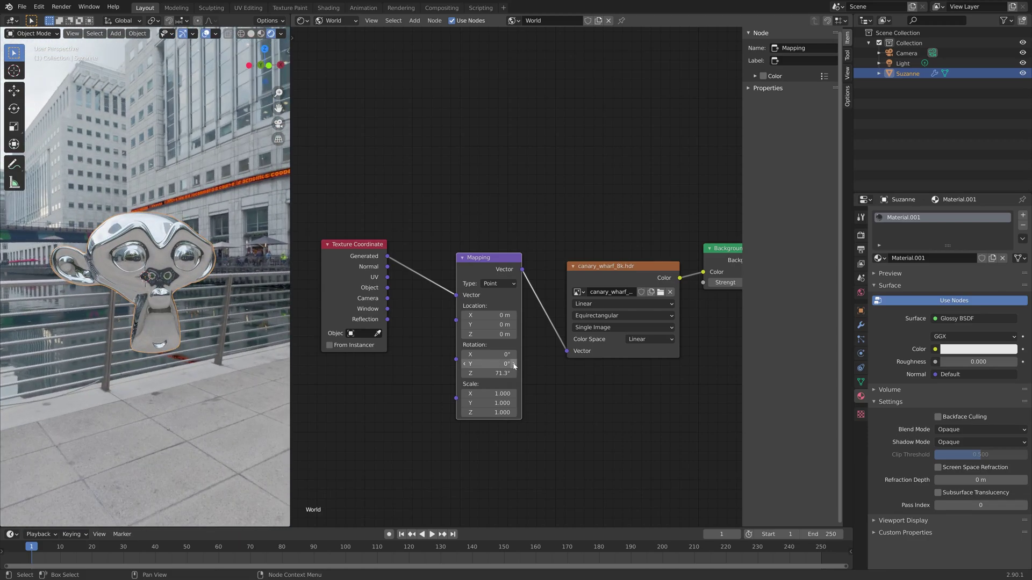
{"action": "mouse_move", "coordinate": [504, 354]}
{"action": "left_mouse_down"}
{"action": "mouse_move", "coordinate": [516, 355]}
{"action": "mouse_move", "coordinate": [484, 355]}
{"action": "left_mouse_up"}
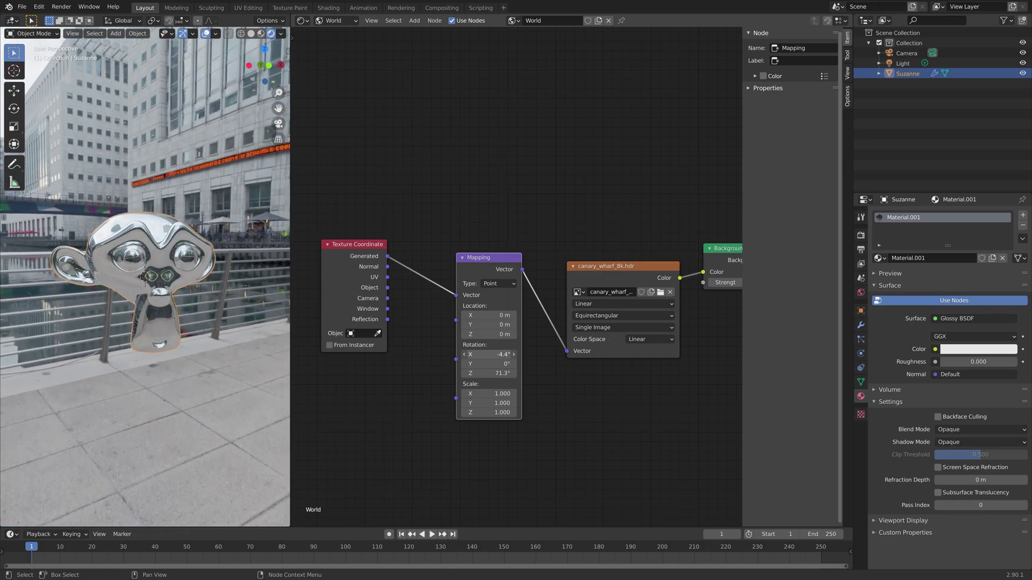
{"action": "type", "text": "0"}
{"action": "key", "text": "Return"}
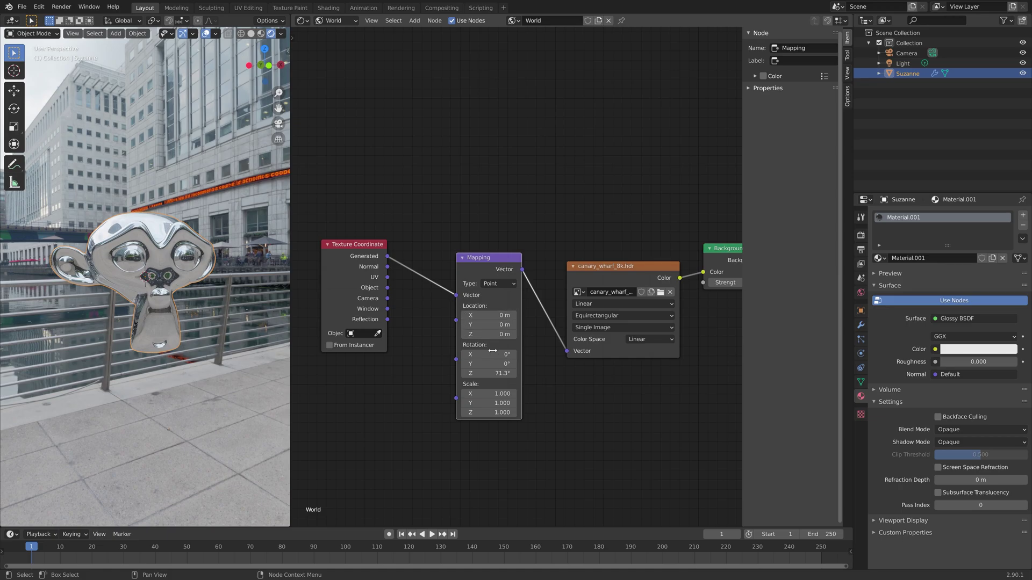
{"action": "mouse_move", "coordinate": [489, 373]}
{"action": "left_mouse_down"}
{"action": "mouse_move", "coordinate": [285, 153]}
{"action": "mouse_move", "coordinate": [485, 374]}
{"action": "left_mouse_up"}
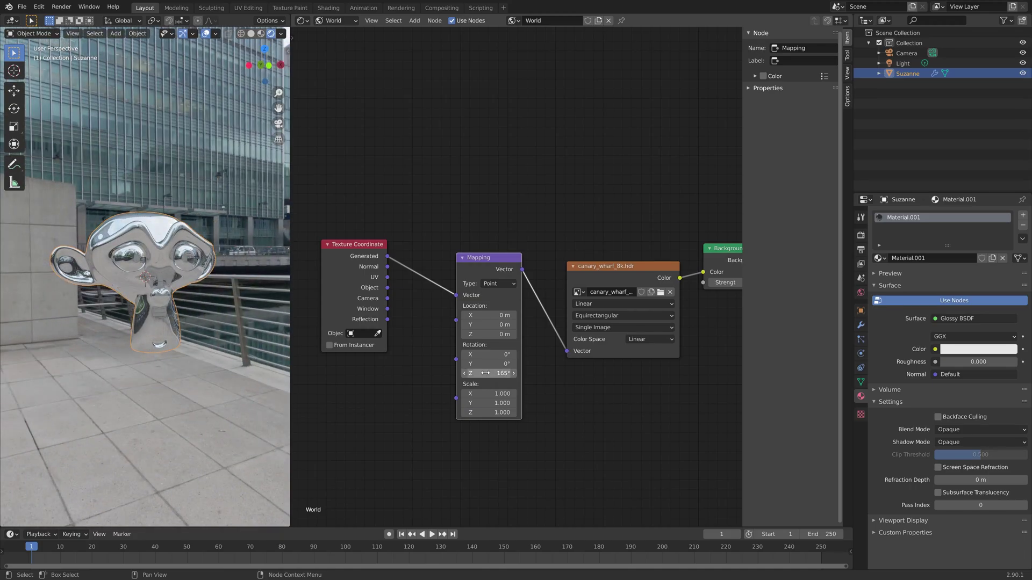